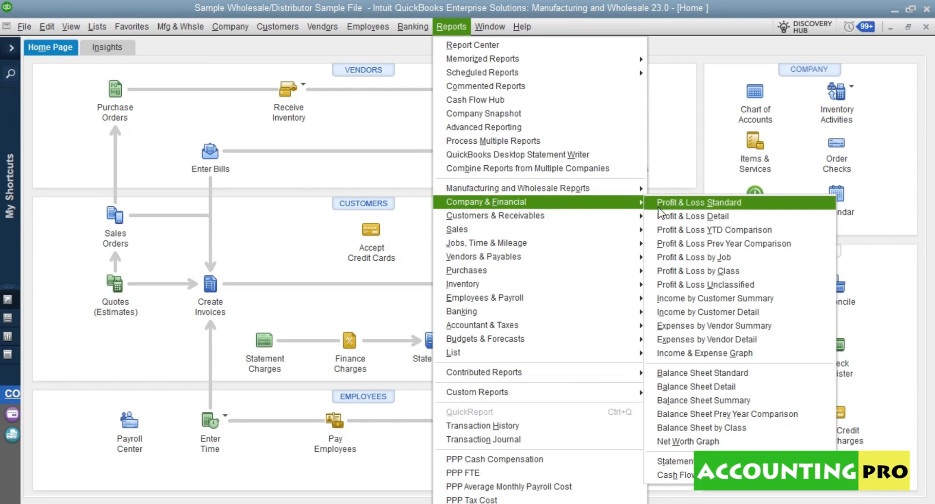
- Open the Profit & Loss Standard report and look at its column display and sorting choices
{"action": "left_click", "coordinate": [659, 206]}
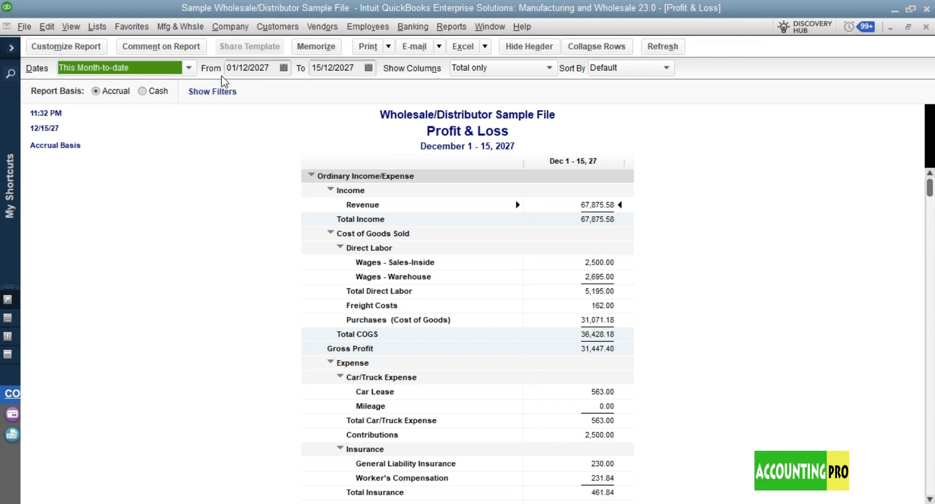
{"action": "left_click", "coordinate": [508, 68]}
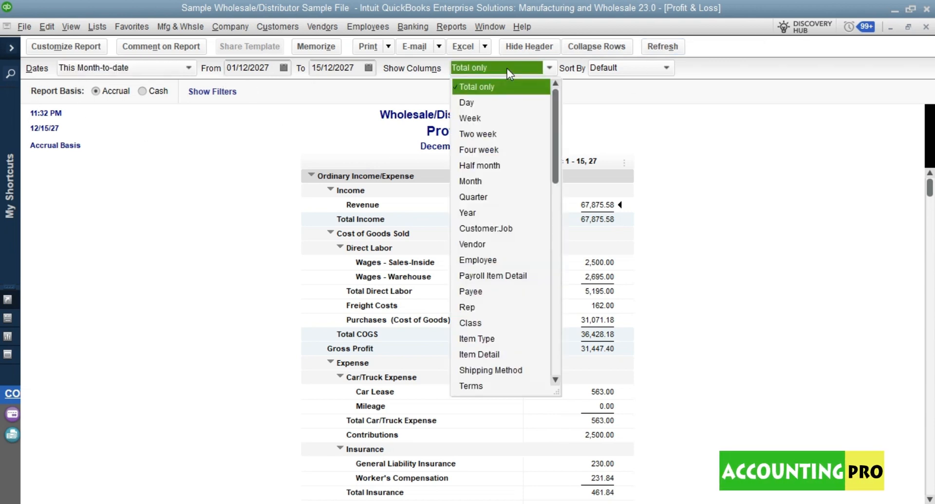
{"action": "left_click", "coordinate": [507, 69]}
{"action": "left_click", "coordinate": [617, 66]}
{"action": "left_click", "coordinate": [618, 66]}
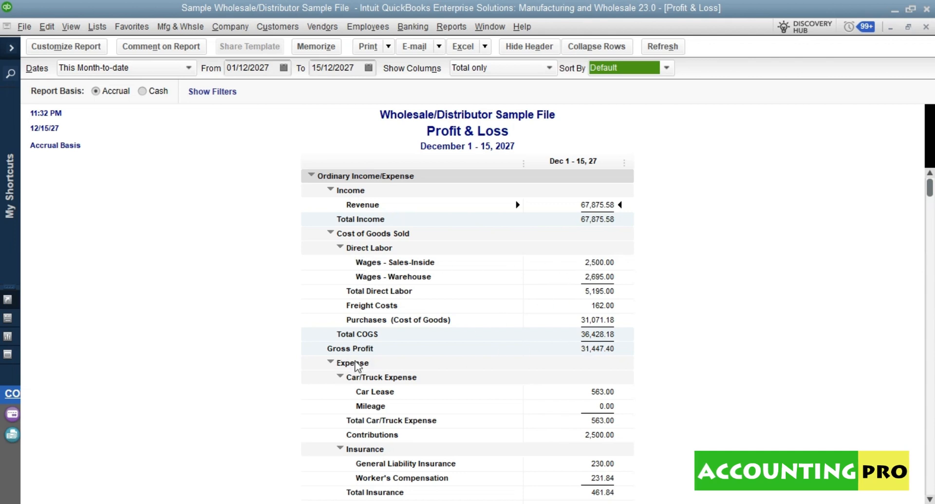
- Examine the Profit & Loss report from income down to net income, and return to its beginning
{"action": "left_click_drag", "start_coordinate": [931, 190], "coordinate": [931, 454]}
{"action": "left_click", "coordinate": [546, 402]}
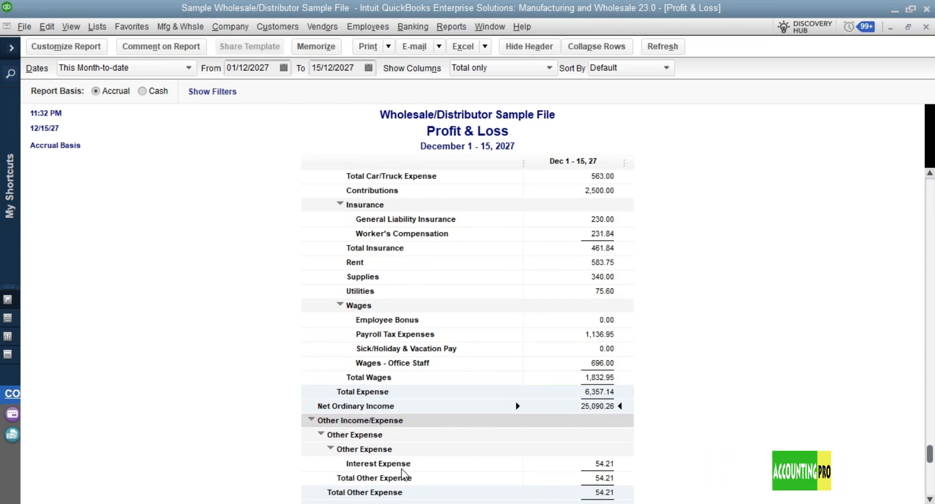
{"action": "left_click_drag", "start_coordinate": [931, 454], "coordinate": [932, 488]}
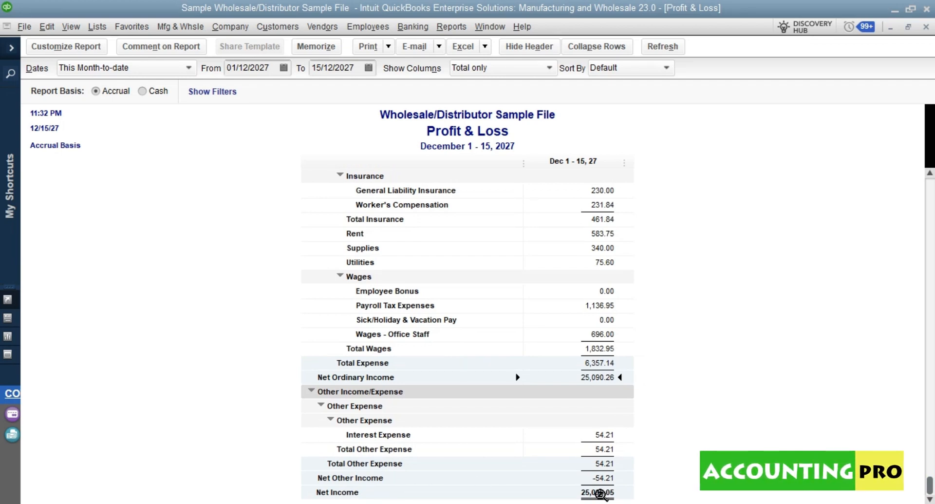
{"action": "left_click_drag", "start_coordinate": [931, 487], "coordinate": [932, 190]}
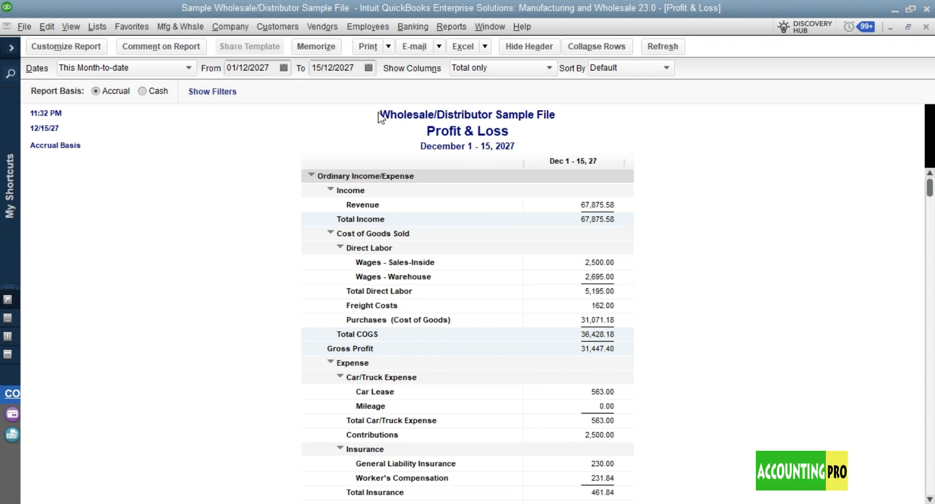
- Check the start and end dates of the report period in their calendars
{"action": "left_click", "coordinate": [283, 67]}
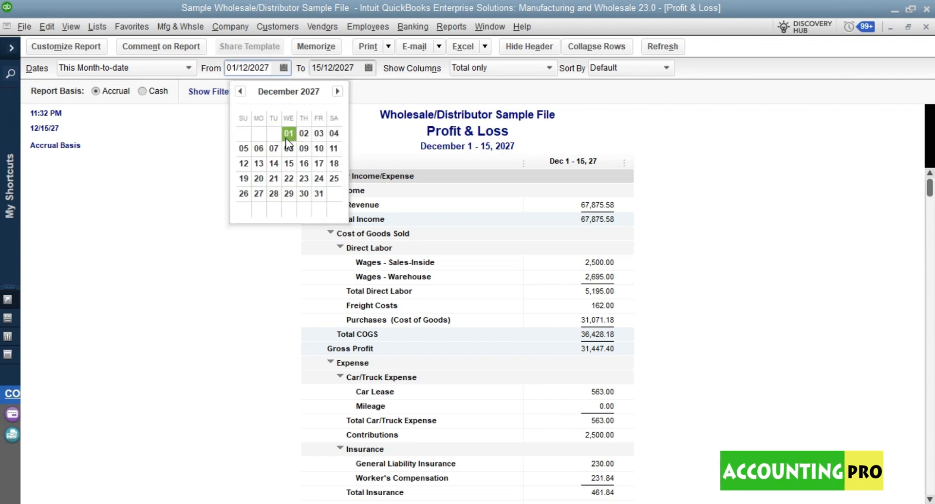
{"action": "left_click", "coordinate": [368, 68]}
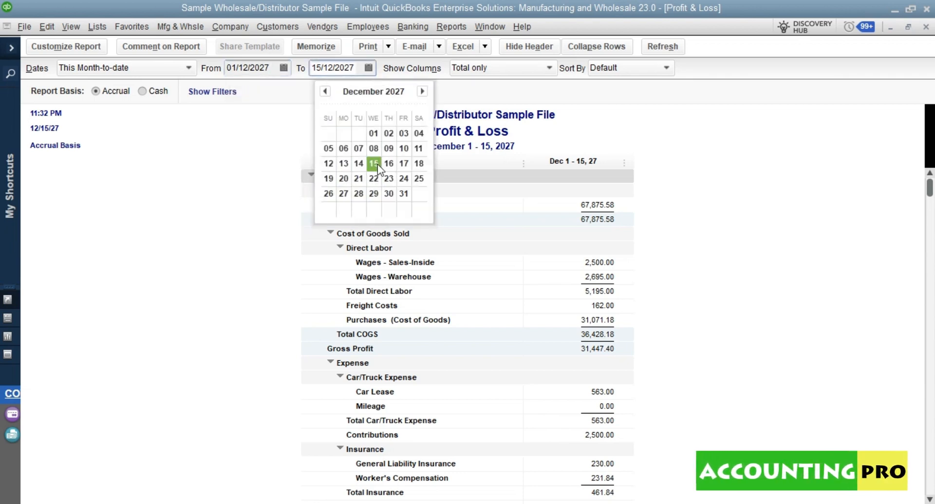
{"action": "left_click", "coordinate": [203, 144]}
- Set the Profit & Loss report's date range to All
{"action": "left_click", "coordinate": [188, 67]}
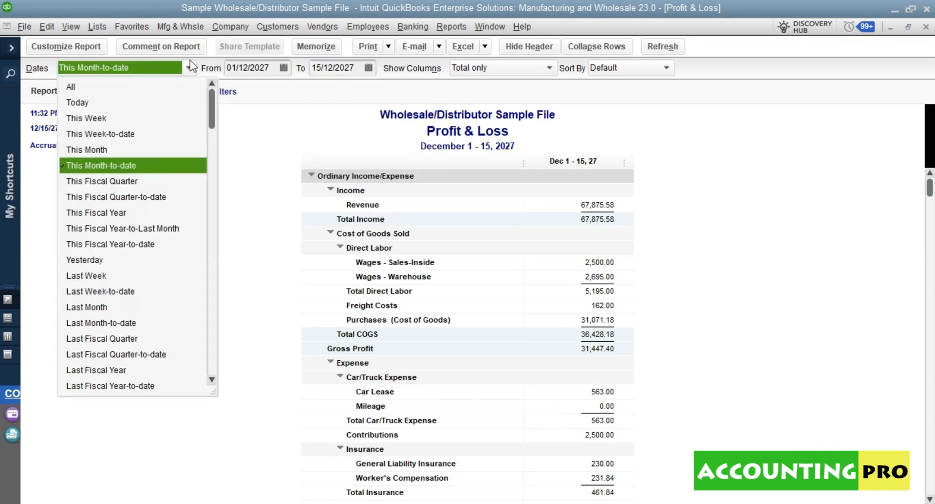
{"action": "left_click", "coordinate": [136, 88]}
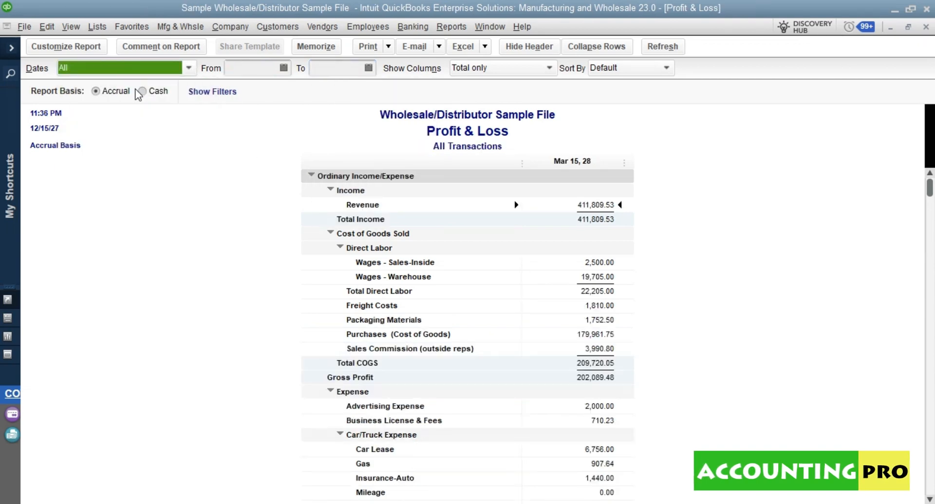
{"action": "left_click", "coordinate": [129, 68]}
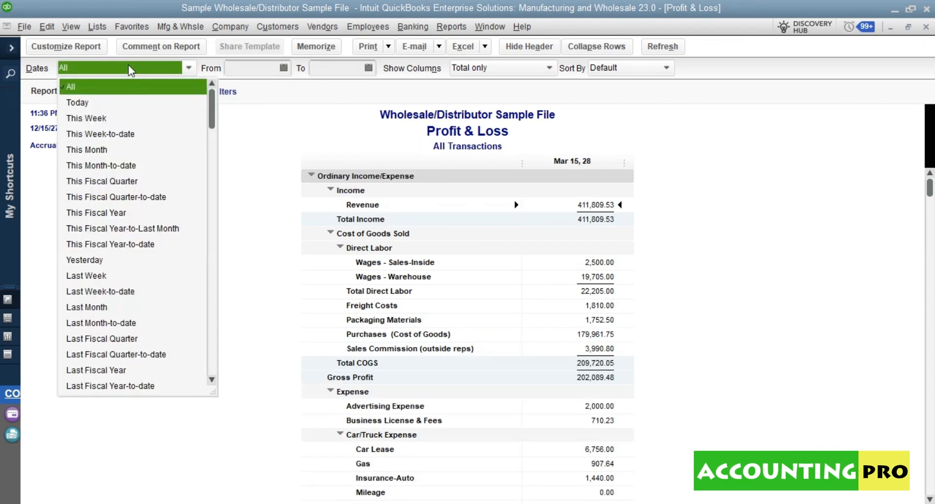
{"action": "left_click", "coordinate": [82, 92]}
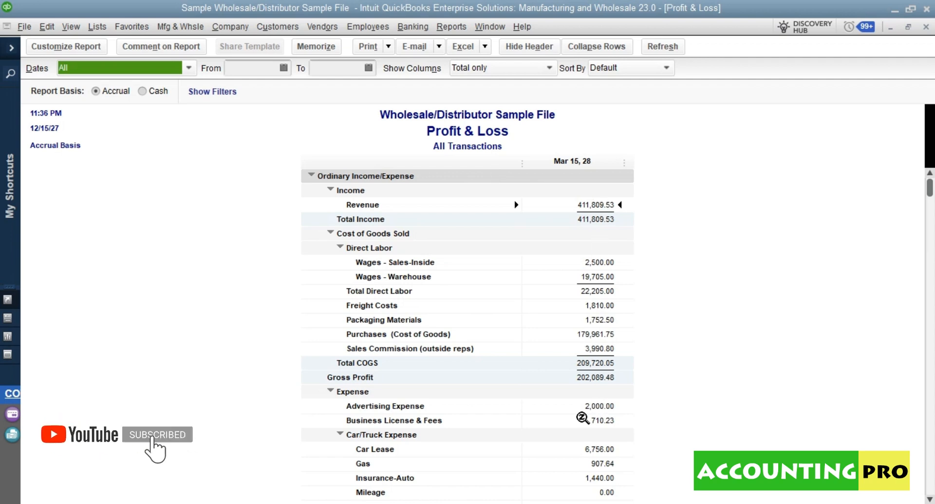
- Switch the report's date range successively to Today, This Week, This Week-to-date, This Month and This Month-to-date
{"action": "left_click", "coordinate": [95, 72]}
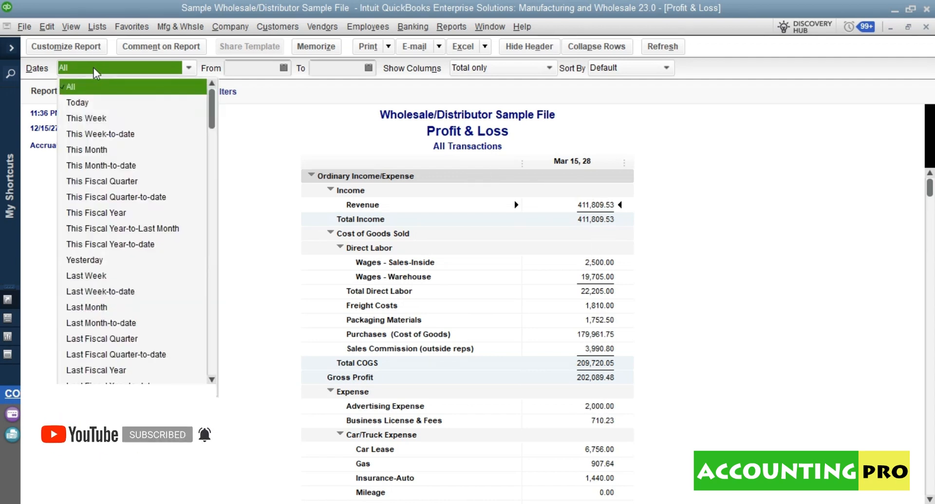
{"action": "left_click", "coordinate": [78, 102]}
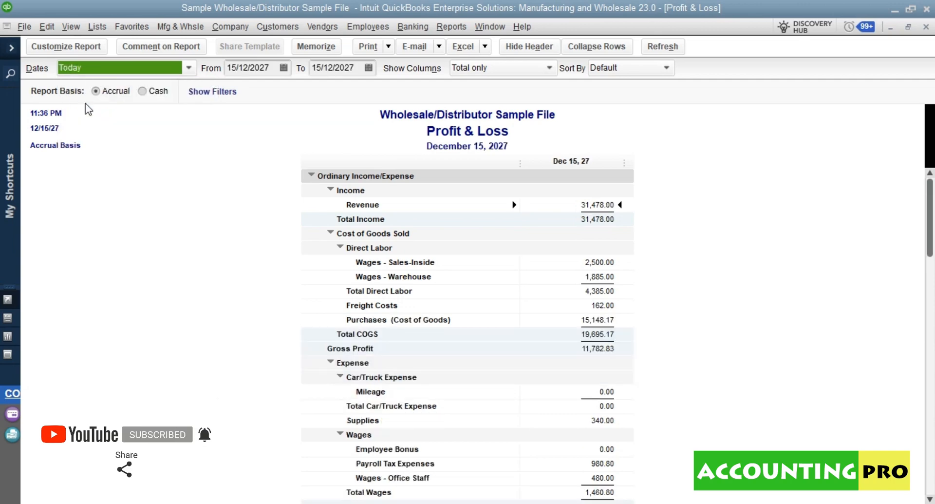
{"action": "left_click", "coordinate": [112, 69]}
{"action": "left_click", "coordinate": [108, 118]}
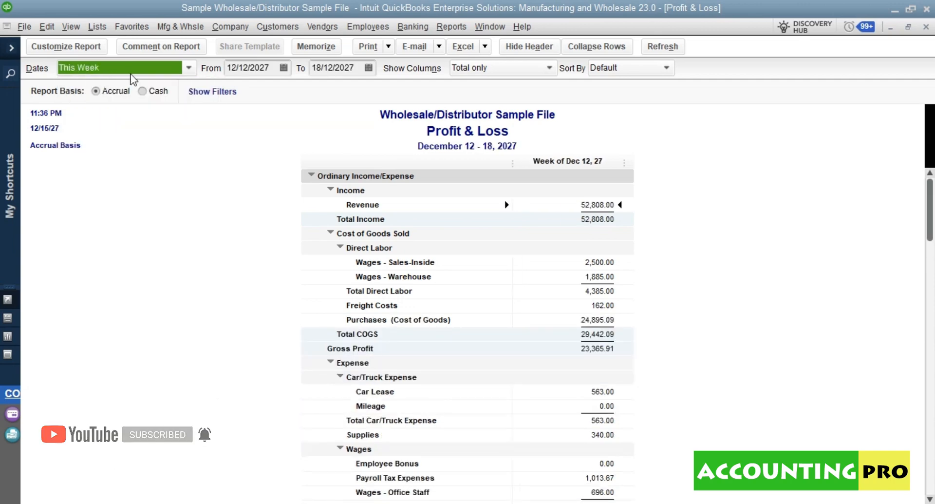
{"action": "left_click", "coordinate": [132, 71]}
{"action": "left_click", "coordinate": [117, 134]}
{"action": "left_click", "coordinate": [151, 71]}
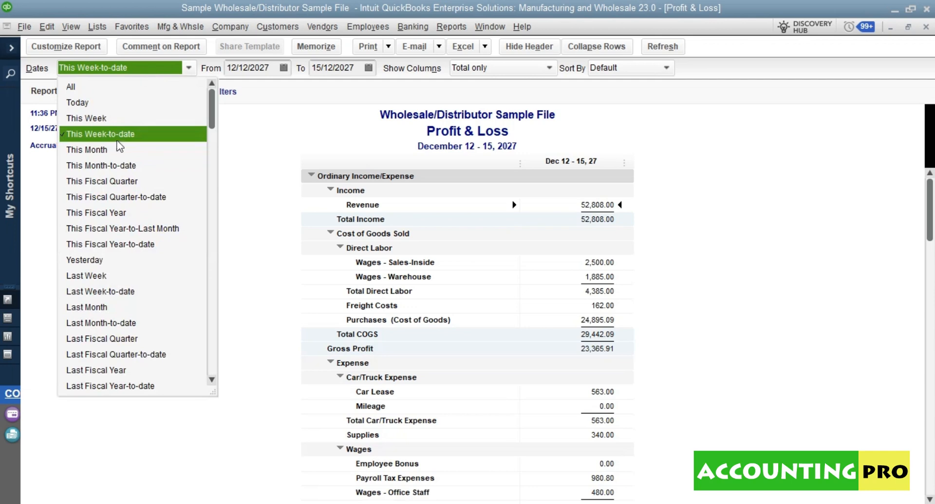
{"action": "left_click", "coordinate": [117, 149]}
{"action": "left_click", "coordinate": [147, 71]}
{"action": "left_click", "coordinate": [116, 165]}
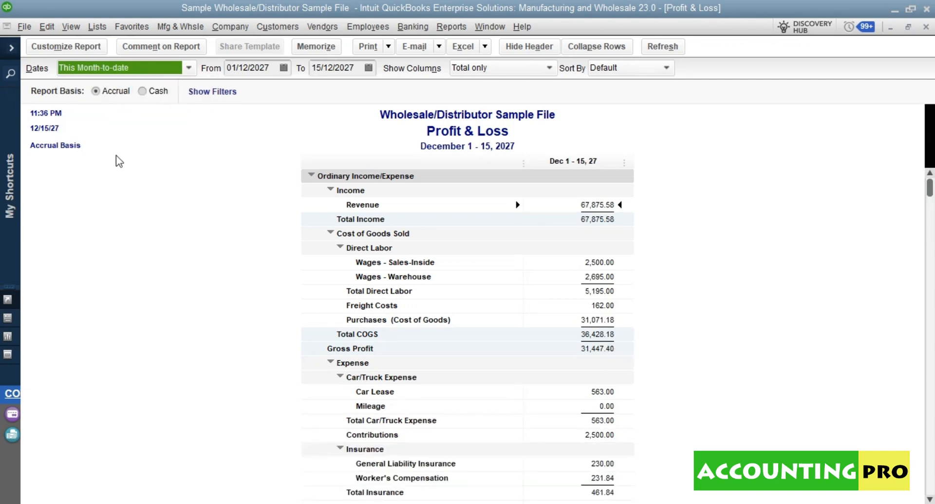
- Set the Profit & Loss report's date range to This Fiscal Year
{"action": "left_click", "coordinate": [144, 73]}
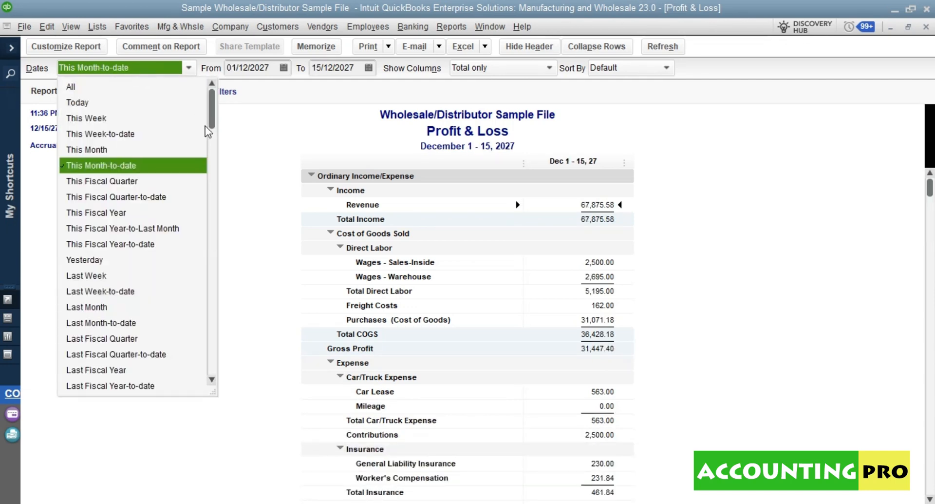
{"action": "left_click_drag", "start_coordinate": [211, 131], "coordinate": [211, 156]}
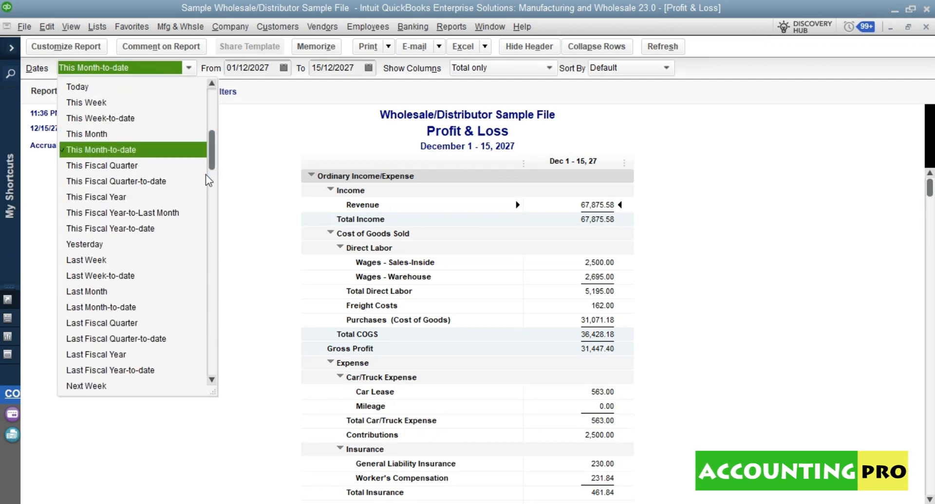
{"action": "left_click", "coordinate": [108, 200]}
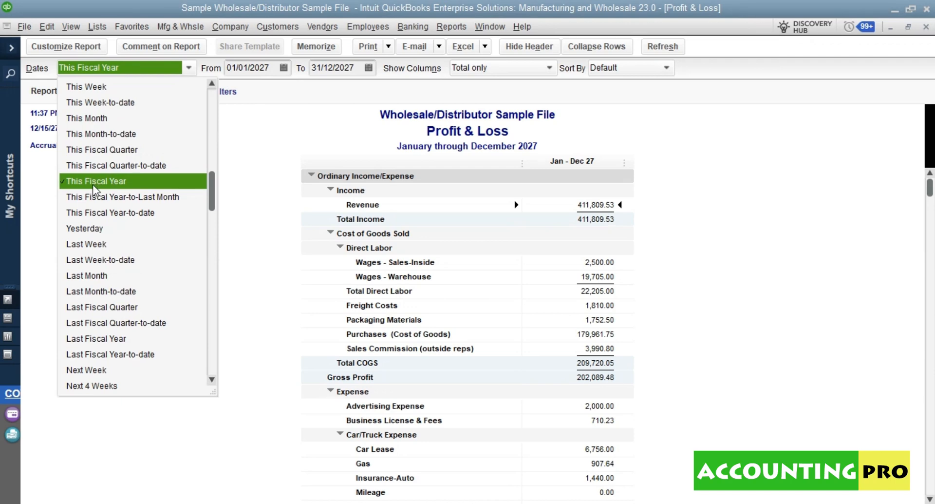
{"action": "left_click", "coordinate": [118, 187]}
- Examine the first and last dates of the fiscal-year period in the report's From and To calendars
{"action": "left_click", "coordinate": [284, 67]}
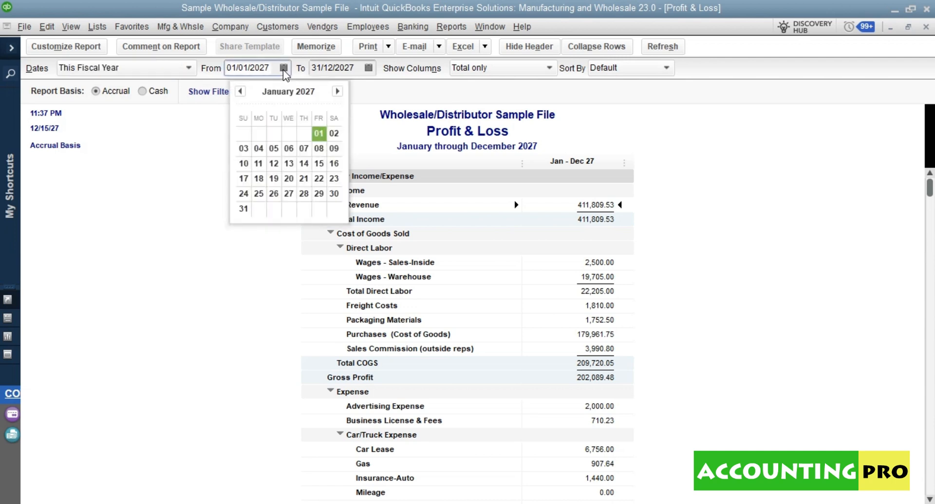
{"action": "left_click", "coordinate": [369, 67]}
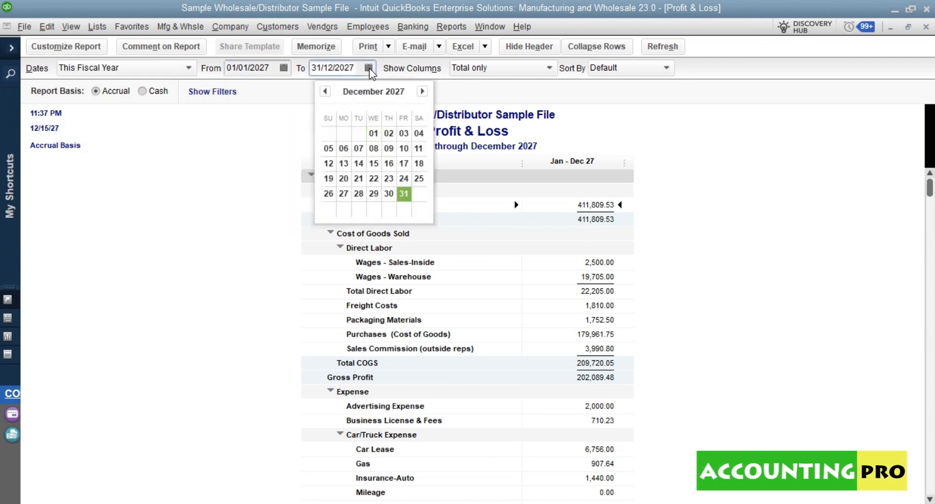
{"action": "left_click", "coordinate": [283, 68]}
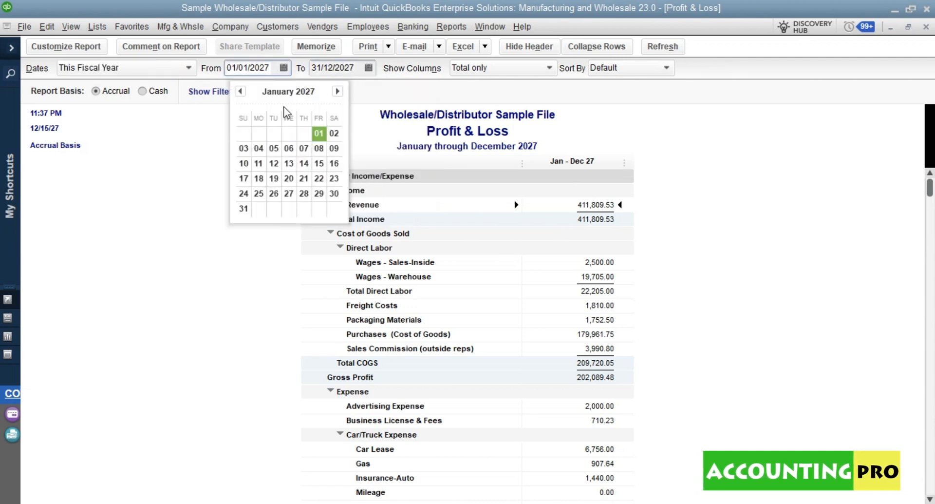
{"action": "left_click", "coordinate": [369, 68]}
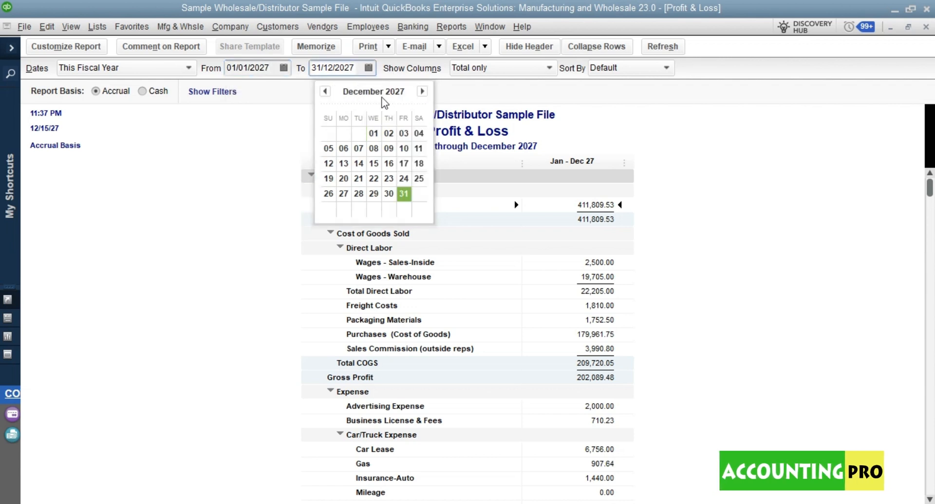
{"action": "left_click", "coordinate": [267, 104]}
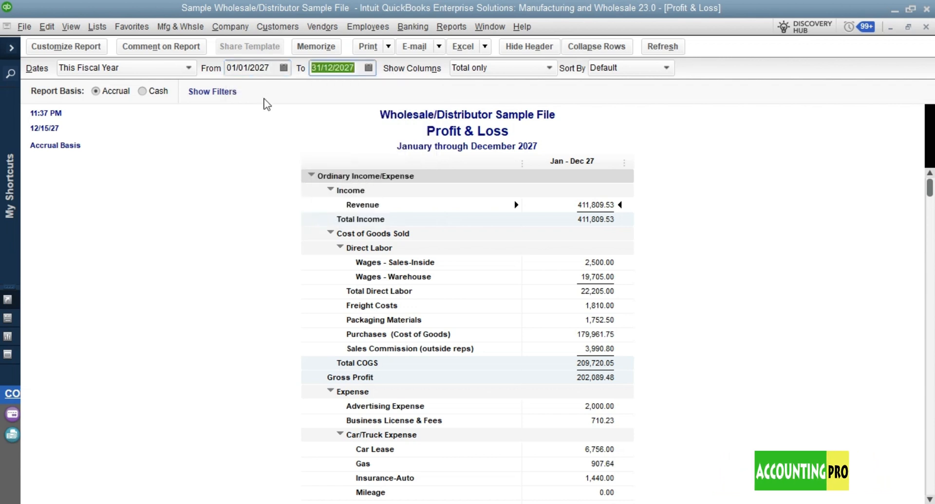
{"action": "left_click", "coordinate": [283, 69]}
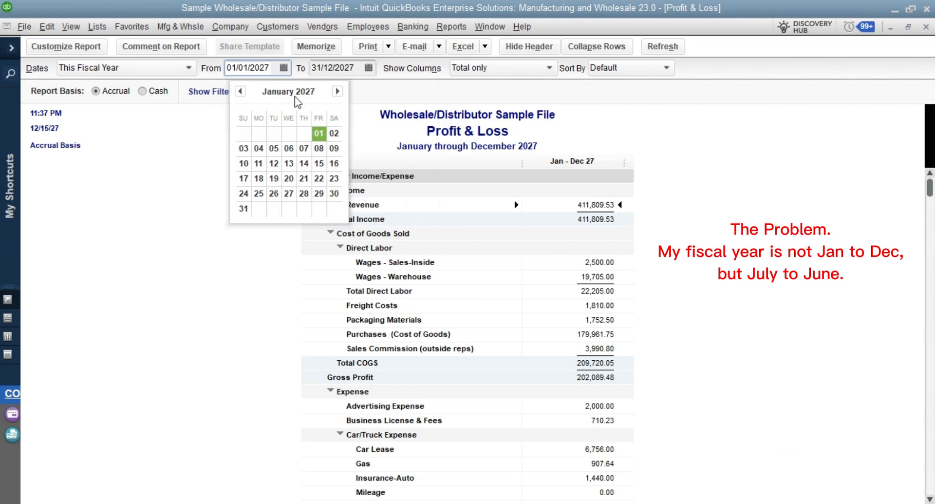
{"action": "left_click", "coordinate": [369, 68]}
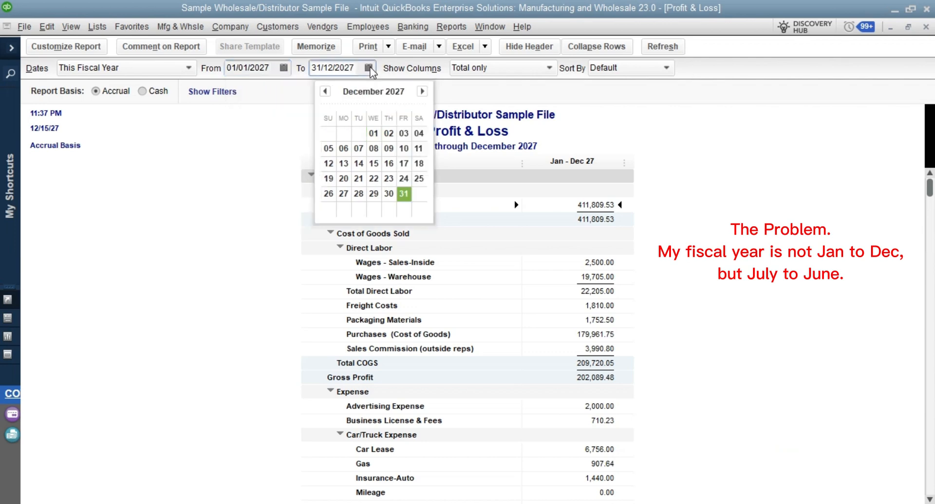
{"action": "left_click", "coordinate": [284, 68]}
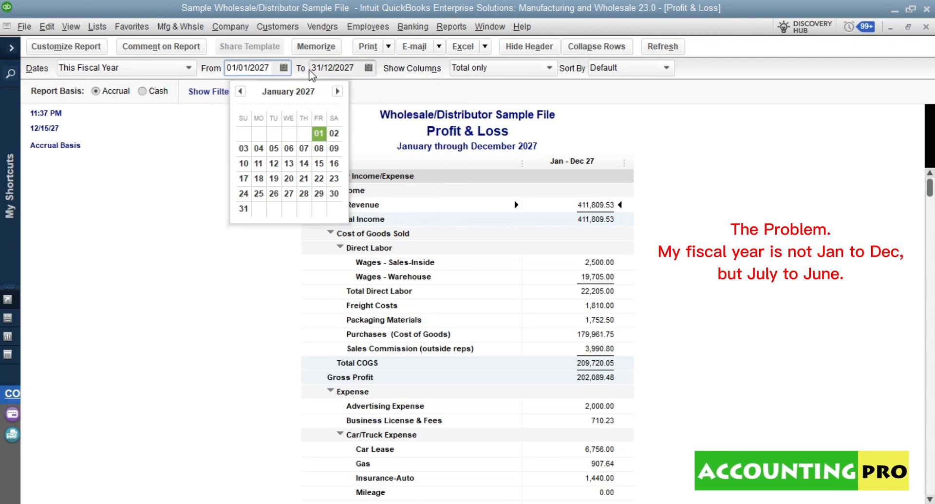
{"action": "left_click", "coordinate": [369, 89]}
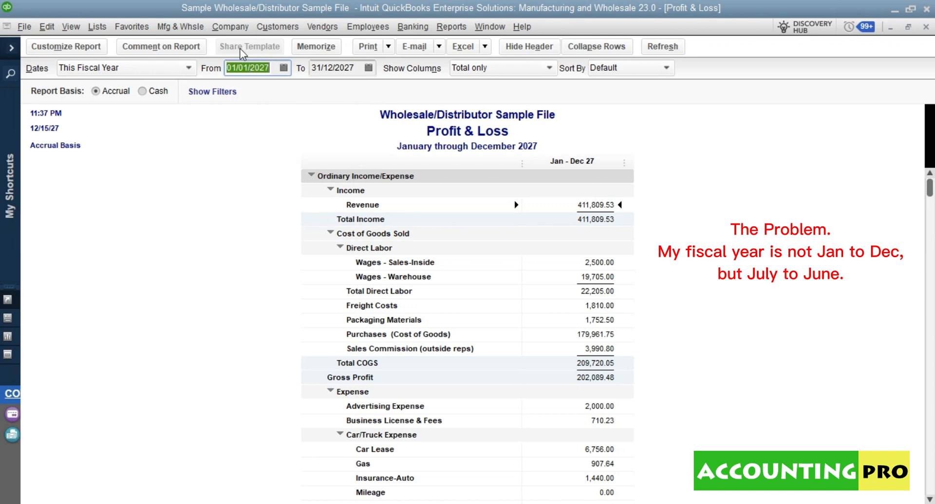
- Open the company's information for editing and go through its sections to Report Information, where the fiscal year's first month is set
{"action": "left_click", "coordinate": [237, 28]}
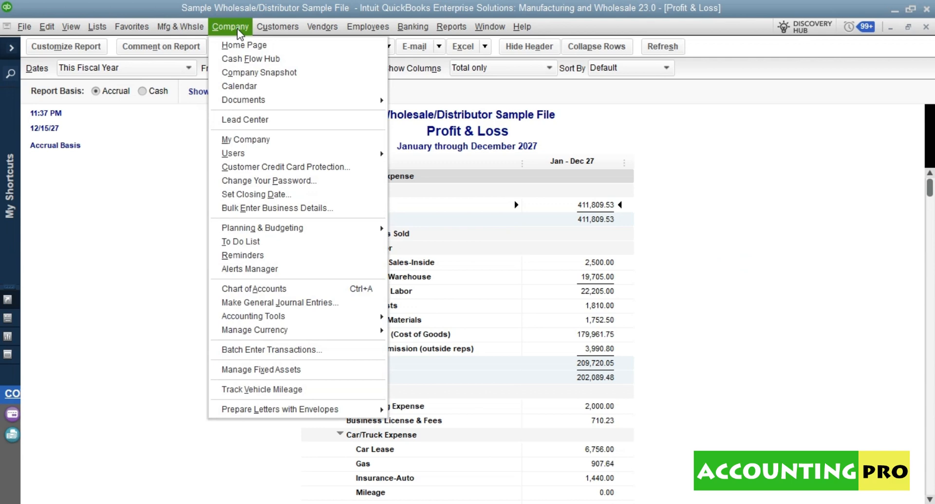
{"action": "left_click", "coordinate": [264, 141]}
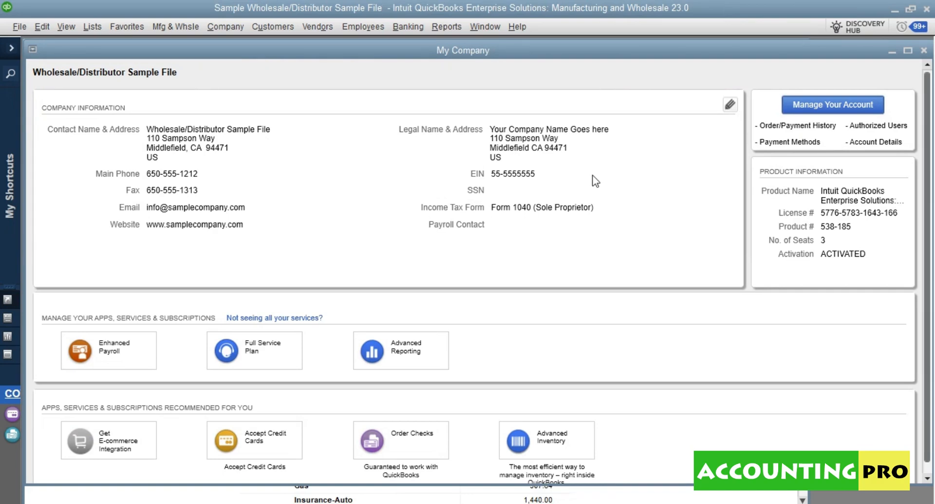
{"action": "left_click", "coordinate": [731, 106]}
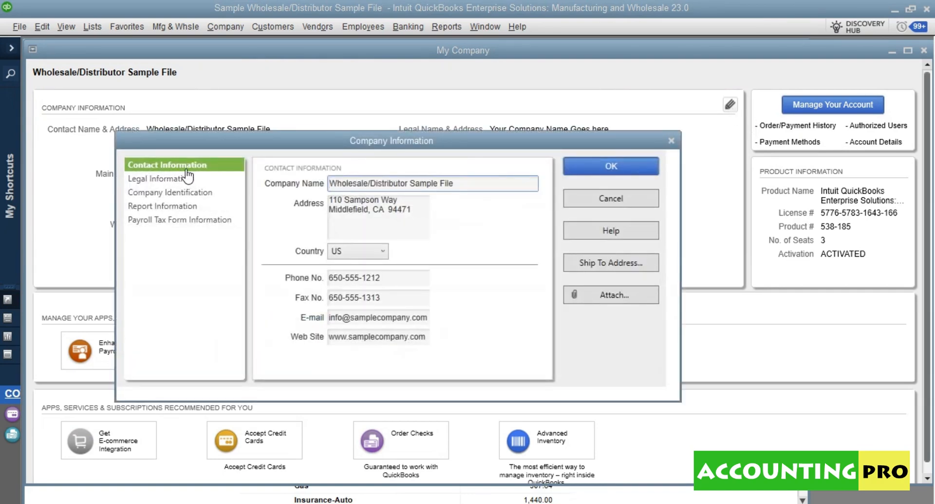
{"action": "left_click", "coordinate": [157, 182]}
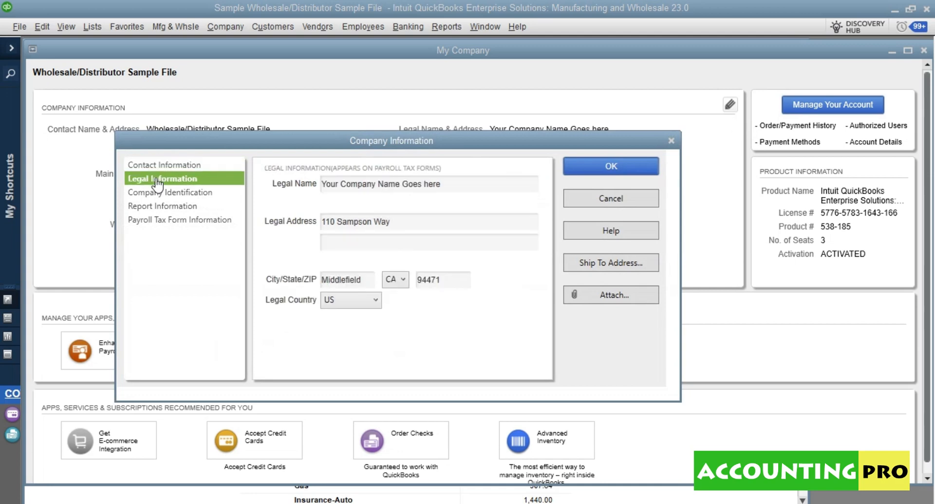
{"action": "left_click", "coordinate": [157, 195]}
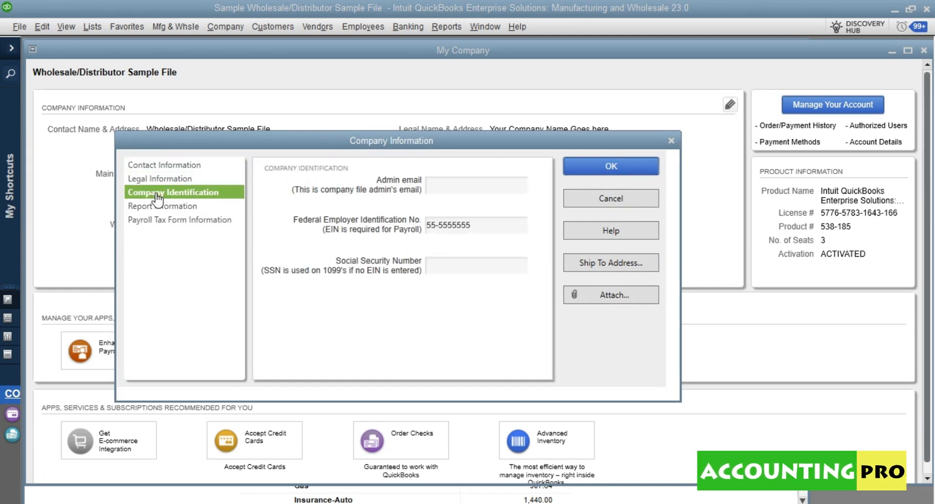
{"action": "left_click", "coordinate": [141, 207]}
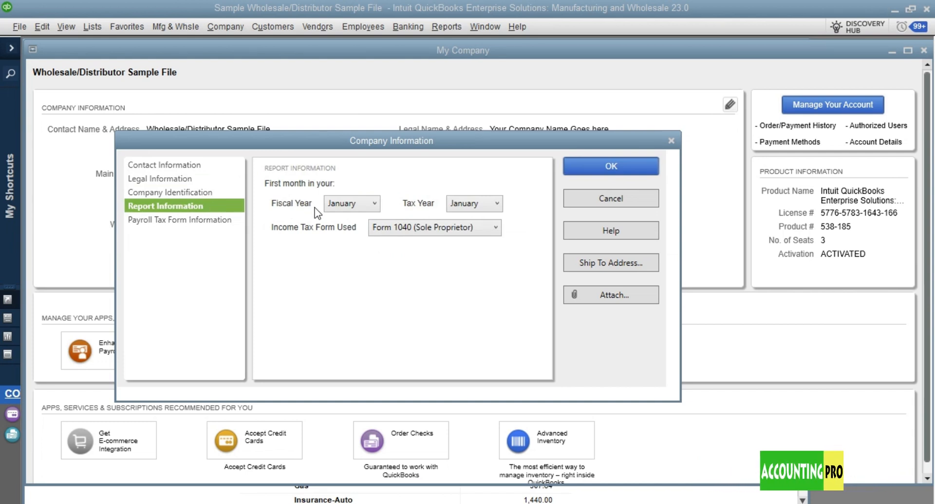
- Set the first month of both the fiscal year and the tax year to July, save, and close the company overview
{"action": "left_click", "coordinate": [347, 210]}
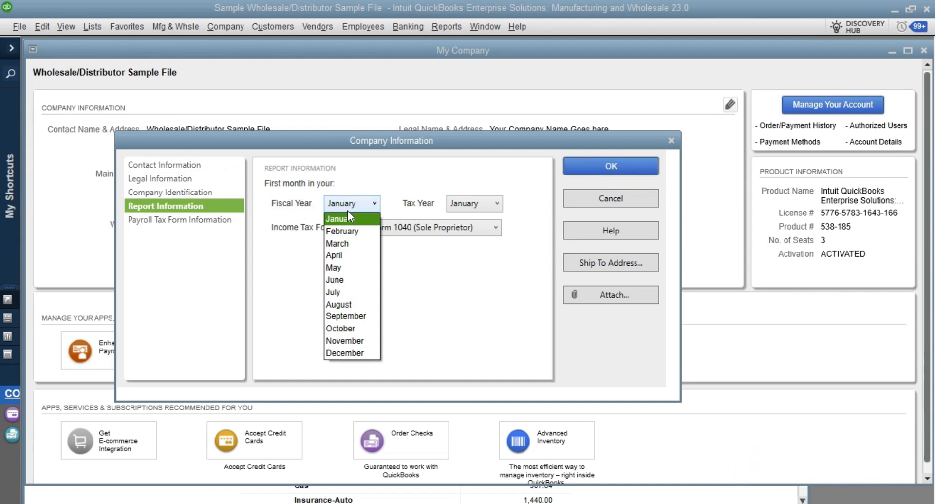
{"action": "left_click", "coordinate": [344, 291]}
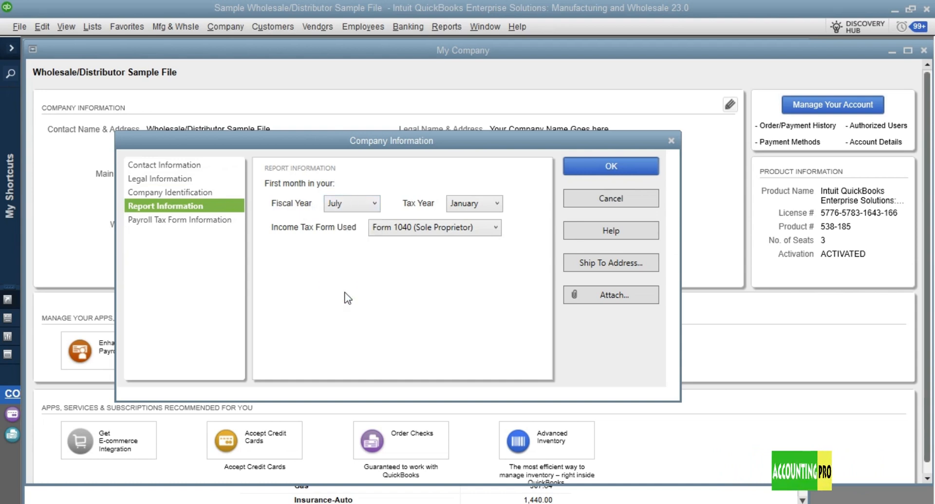
{"action": "left_click", "coordinate": [481, 206]}
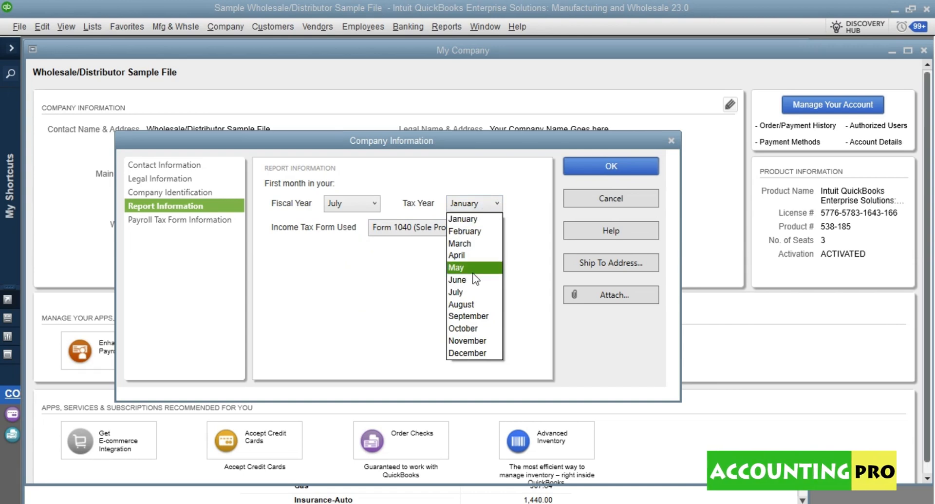
{"action": "left_click", "coordinate": [467, 292]}
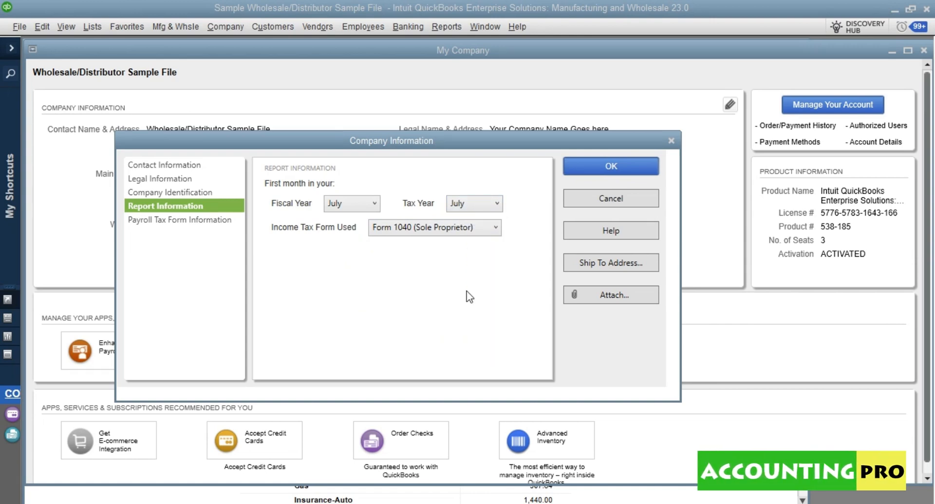
{"action": "left_click", "coordinate": [583, 172]}
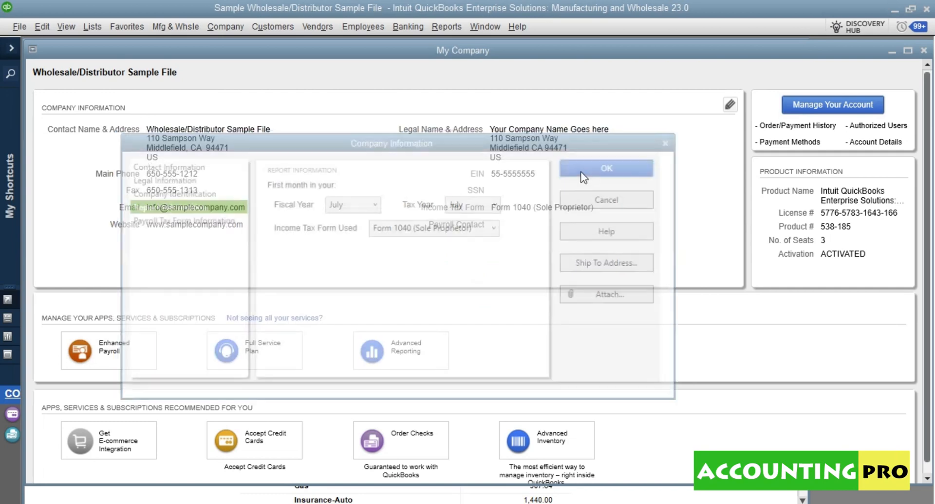
{"action": "left_click", "coordinate": [925, 51]}
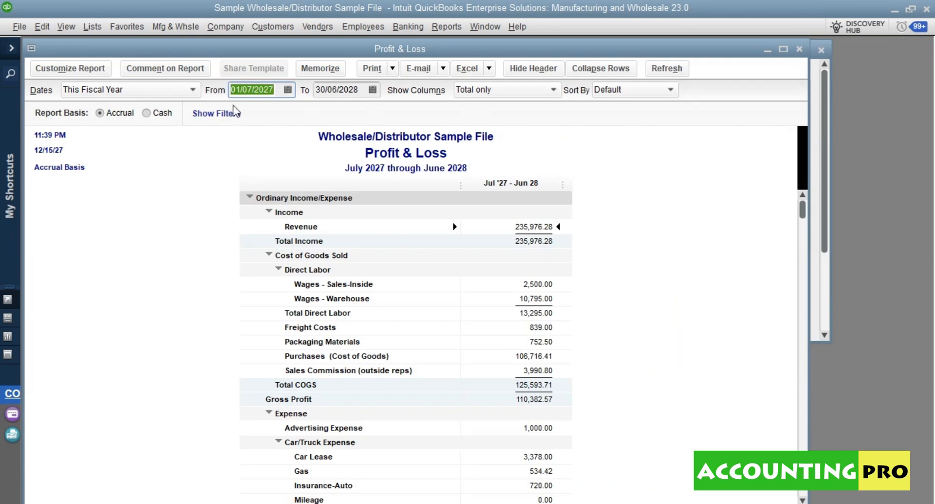
- Reapply This Fiscal Year to the Profit & Loss report and examine the period's first and last dates in the From and To calendars
{"action": "left_click", "coordinate": [153, 92]}
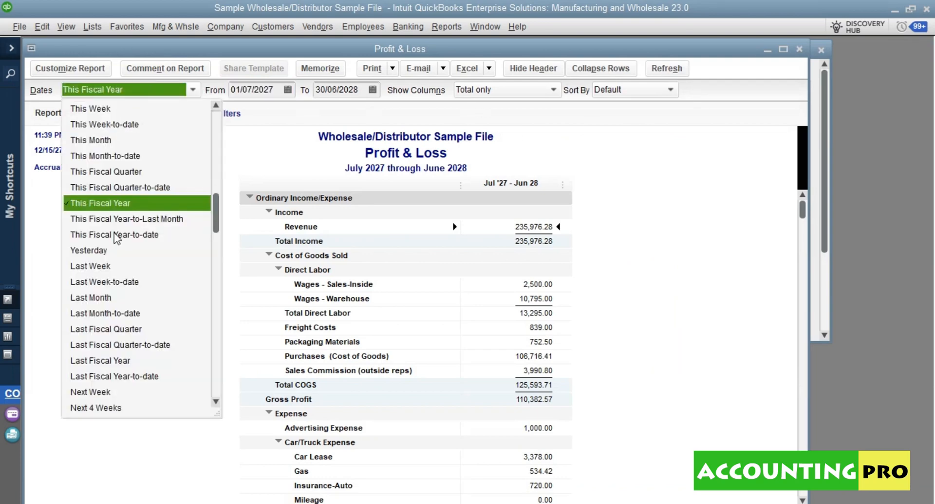
{"action": "left_click", "coordinate": [109, 204]}
{"action": "left_click", "coordinate": [288, 91]}
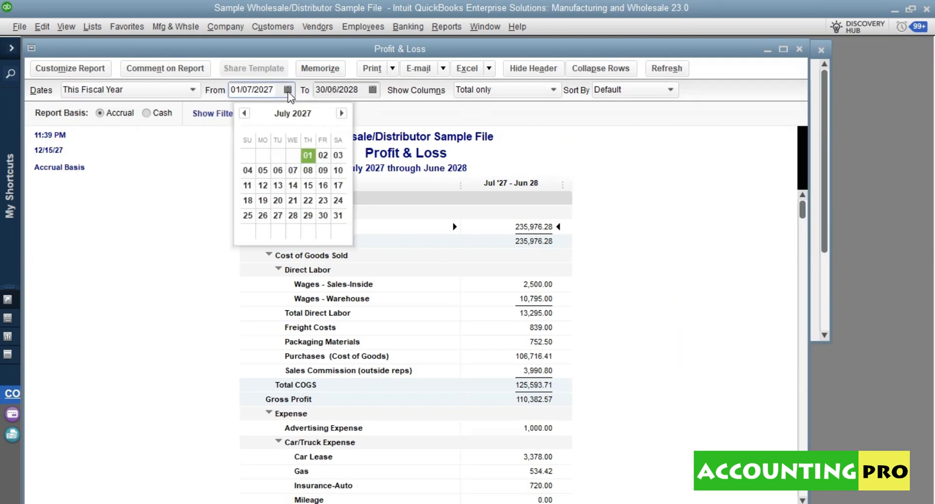
{"action": "left_click", "coordinate": [308, 155]}
{"action": "left_click", "coordinate": [372, 90]}
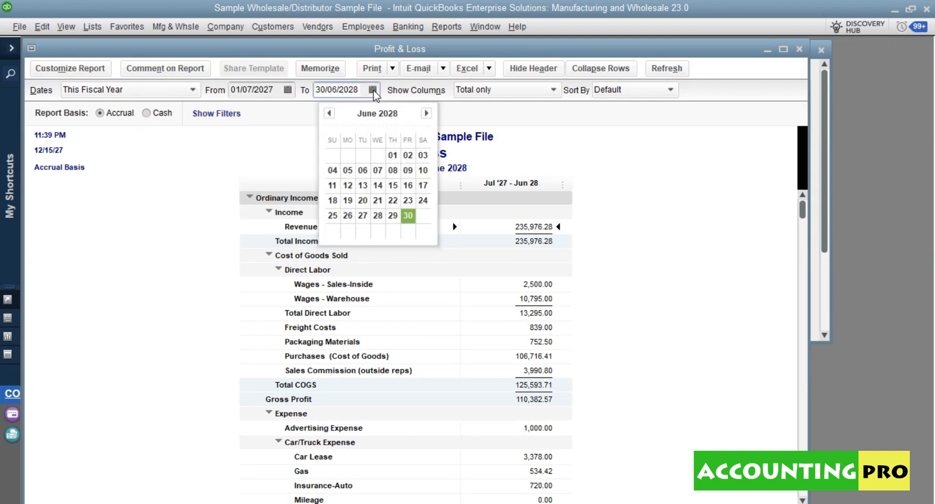
{"action": "left_click", "coordinate": [409, 219]}
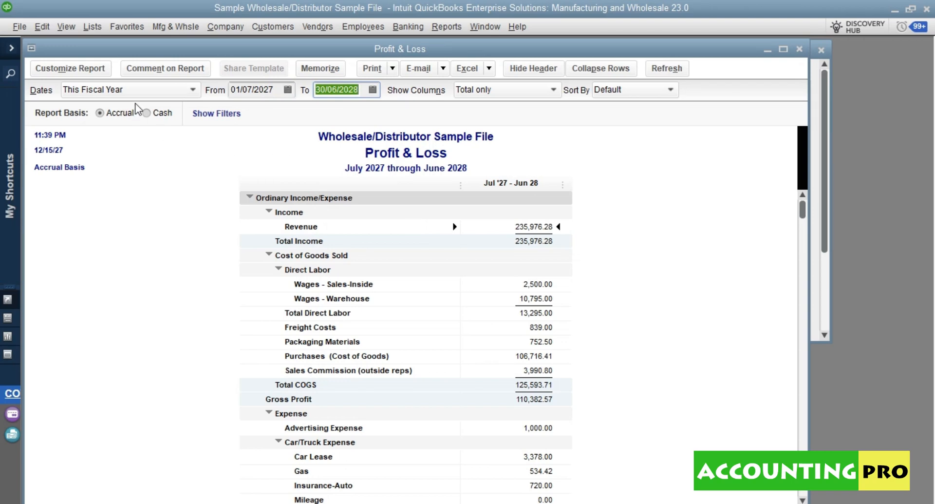
- Set the Profit & Loss report's date range to Last Fiscal Year and check the period's first date in the From calendar
{"action": "left_click", "coordinate": [150, 90]}
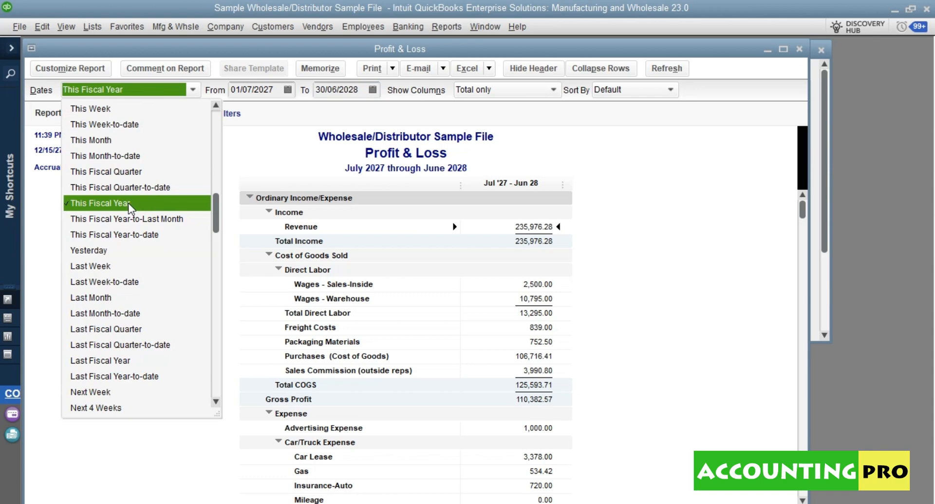
{"action": "left_click", "coordinate": [116, 361]}
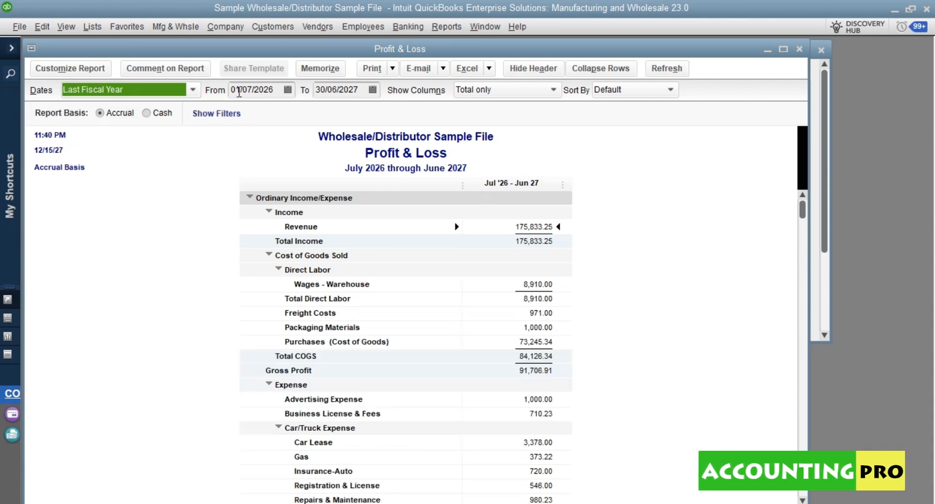
{"action": "left_click", "coordinate": [287, 90]}
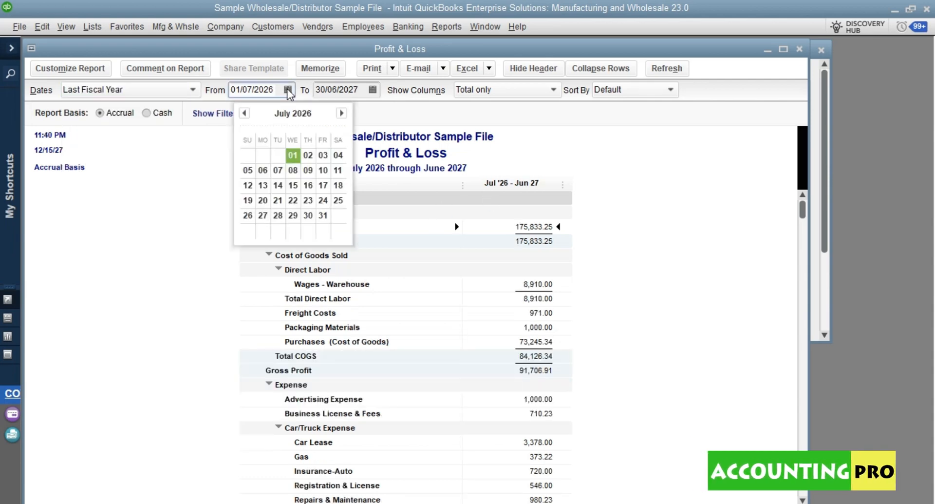
{"action": "left_click", "coordinate": [119, 86]}
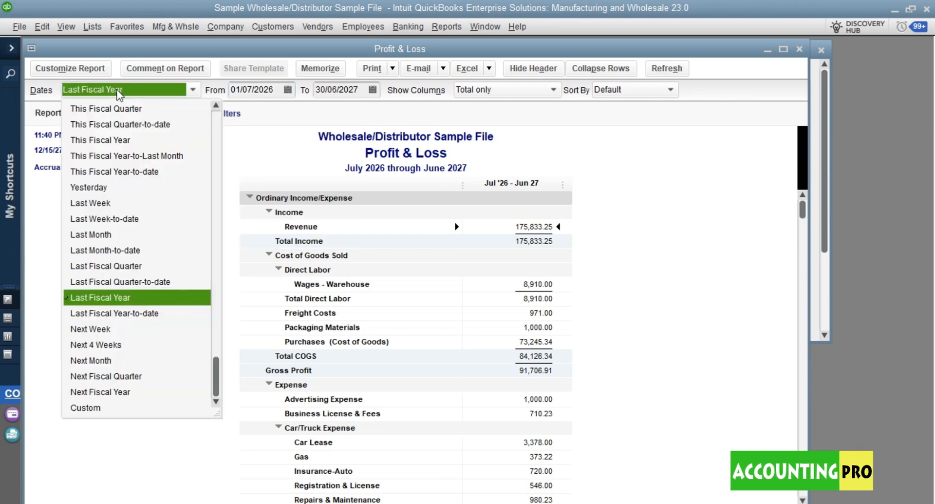
{"action": "left_click_drag", "start_coordinate": [217, 377], "coordinate": [217, 117]}
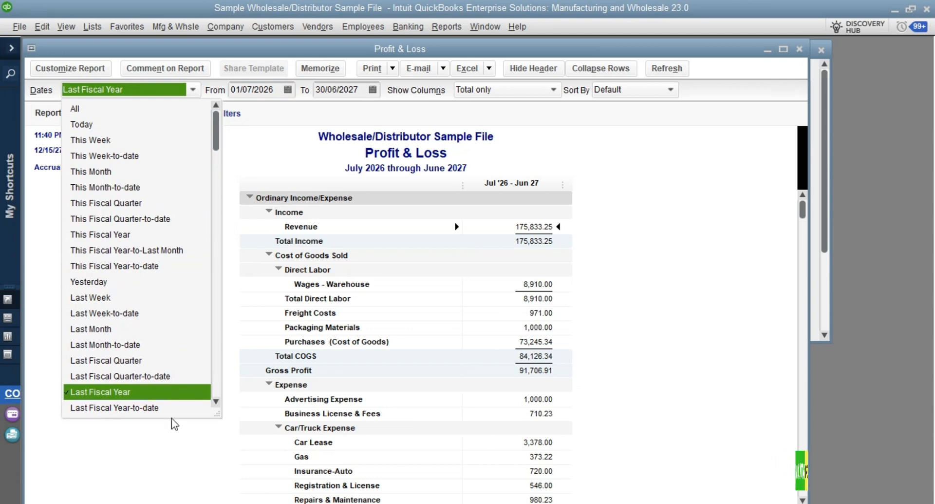
{"action": "left_click", "coordinate": [285, 172]}
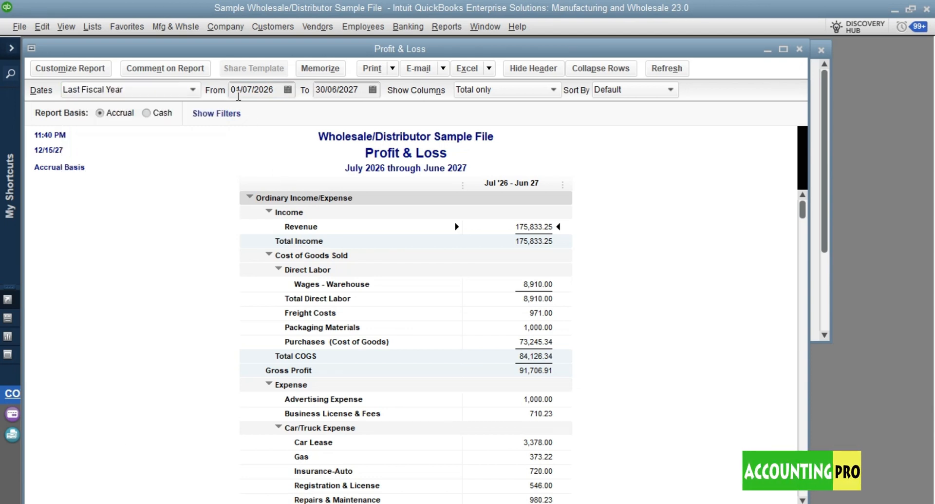
{"action": "left_click", "coordinate": [288, 90]}
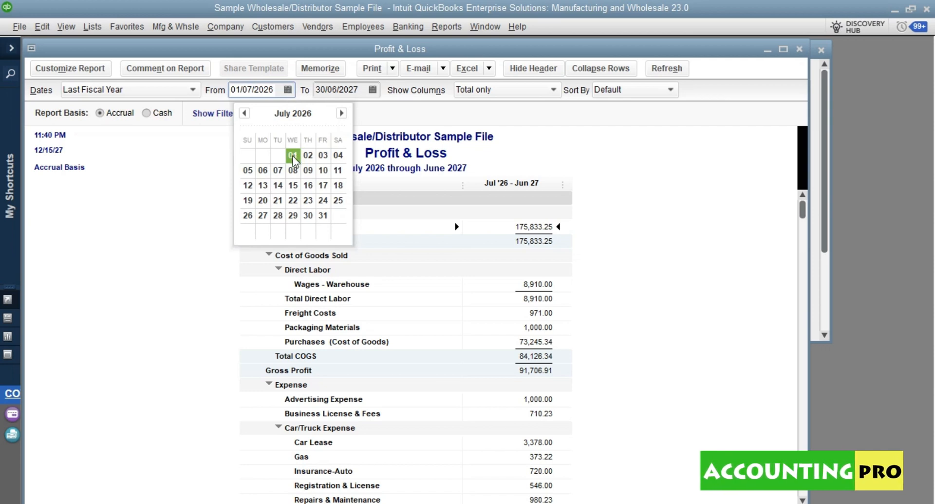
{"action": "left_click", "coordinate": [373, 90]}
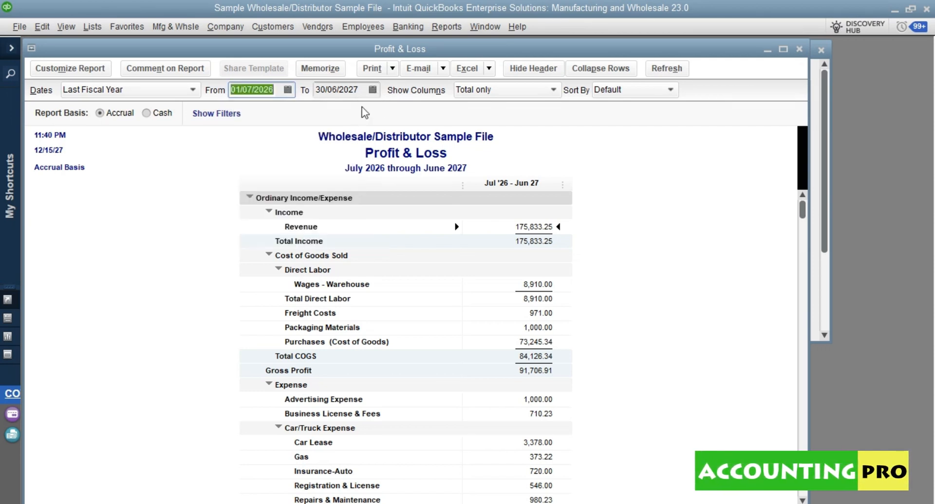
- Set the Profit & Loss report's To date to 31/12/2026
{"action": "left_click", "coordinate": [373, 90]}
{"action": "left_click", "coordinate": [329, 114]}
{"action": "left_click", "coordinate": [330, 116]}
{"action": "left_click", "coordinate": [330, 116]}
{"action": "left_click", "coordinate": [330, 116]}
{"action": "left_click", "coordinate": [330, 116]}
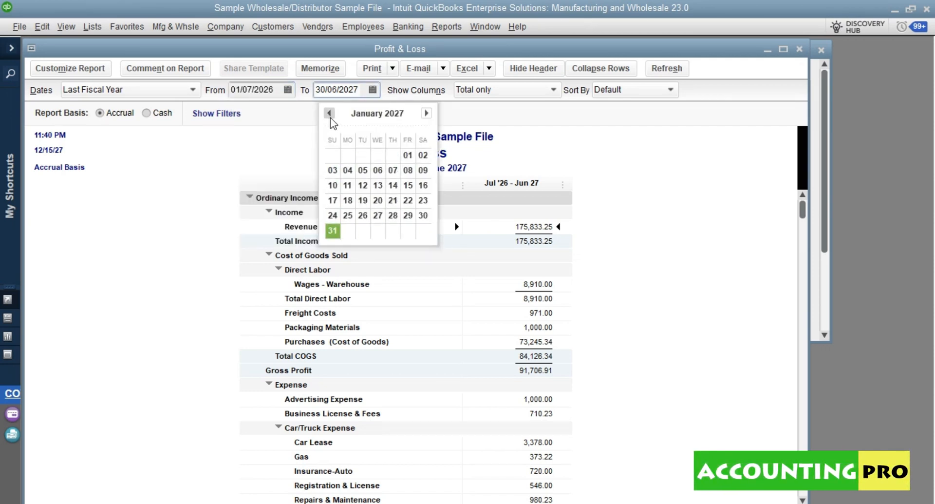
{"action": "left_click", "coordinate": [330, 116]}
{"action": "left_click", "coordinate": [393, 215]}
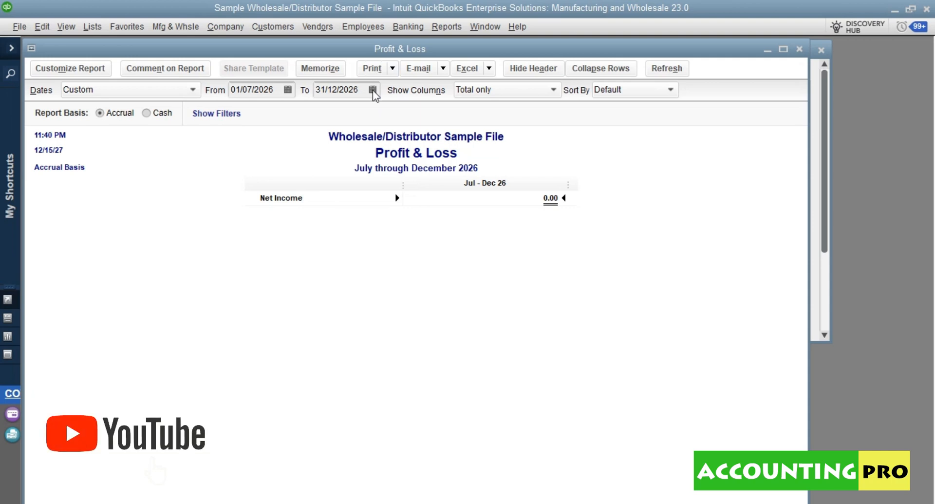
- Set the Profit & Loss report's From date to 01/01/2027
{"action": "left_click", "coordinate": [288, 90]}
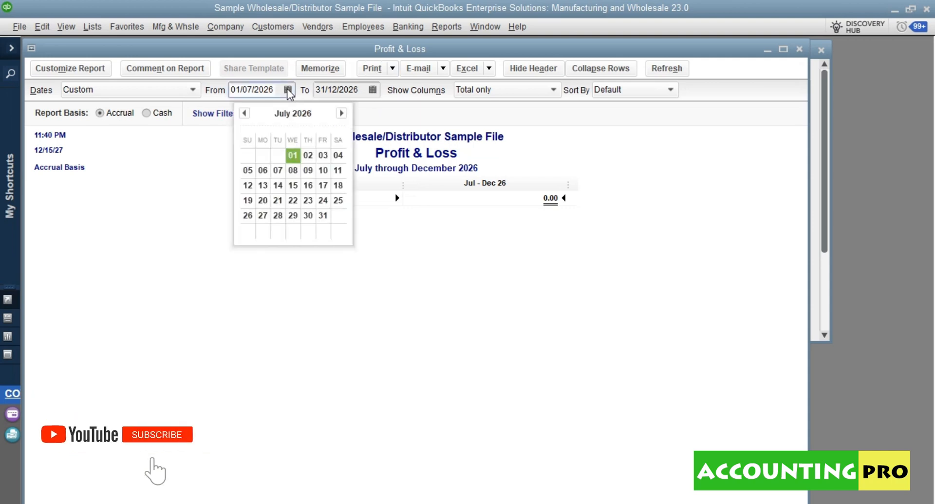
{"action": "left_click", "coordinate": [342, 113]}
{"action": "left_click", "coordinate": [341, 113]}
{"action": "left_click", "coordinate": [342, 113]}
{"action": "left_click", "coordinate": [342, 113]}
{"action": "left_click", "coordinate": [341, 113]}
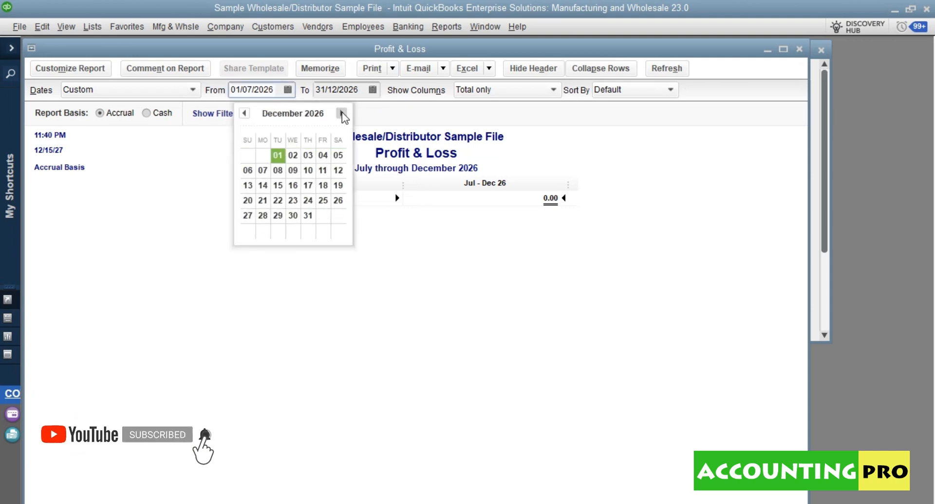
{"action": "left_click", "coordinate": [342, 113]}
{"action": "left_click", "coordinate": [323, 155]}
- Set the Profit & Loss report's To date to 30/06/2027
{"action": "left_click", "coordinate": [373, 90]}
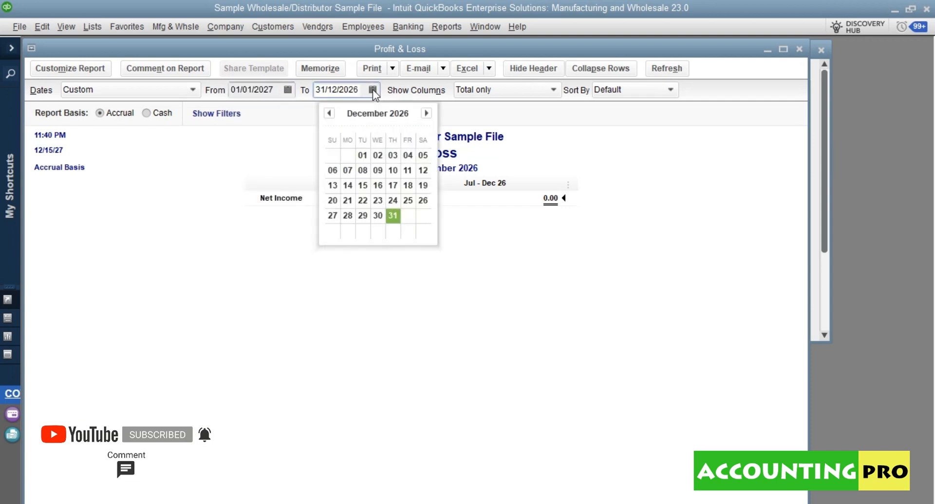
{"action": "left_click", "coordinate": [427, 113]}
{"action": "left_click", "coordinate": [427, 113]}
{"action": "left_click", "coordinate": [427, 113]}
{"action": "left_click", "coordinate": [426, 113]}
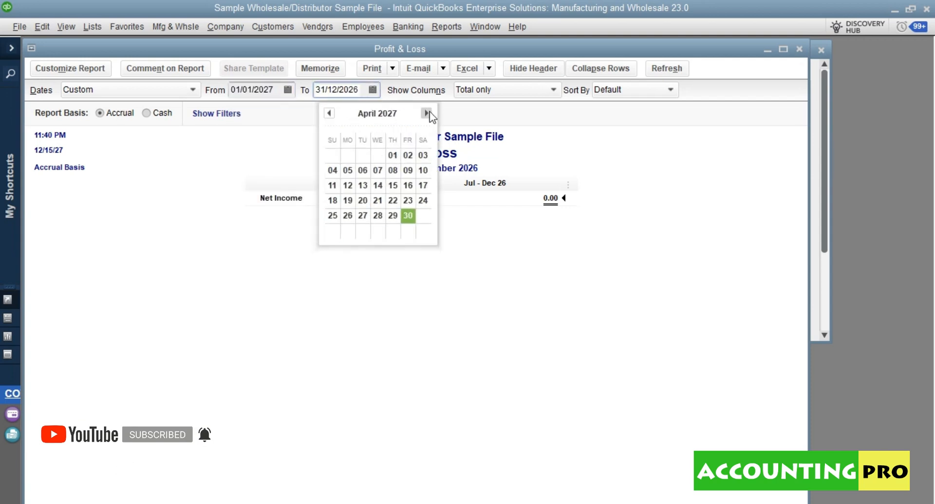
{"action": "left_click", "coordinate": [426, 113]}
{"action": "left_click", "coordinate": [427, 113]}
{"action": "left_click", "coordinate": [378, 216]}
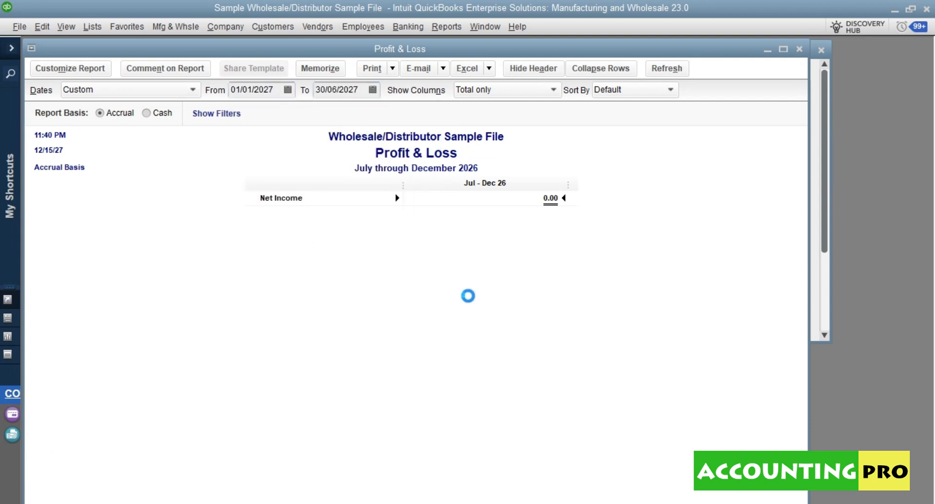
- Recheck the custom period's start and end dates in the From and To calendars and look over the report
{"action": "left_click", "coordinate": [290, 91]}
{"action": "left_click", "coordinate": [323, 156]}
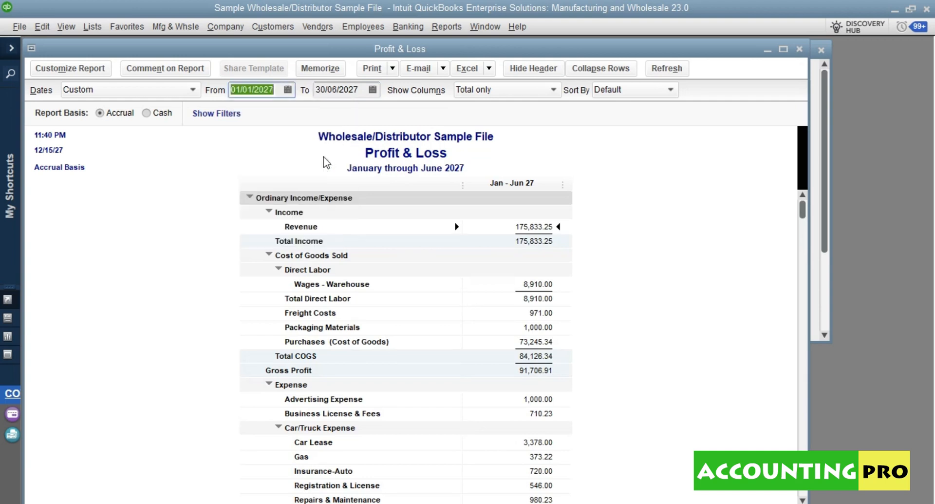
{"action": "left_click", "coordinate": [373, 90]}
{"action": "left_click", "coordinate": [378, 215]}
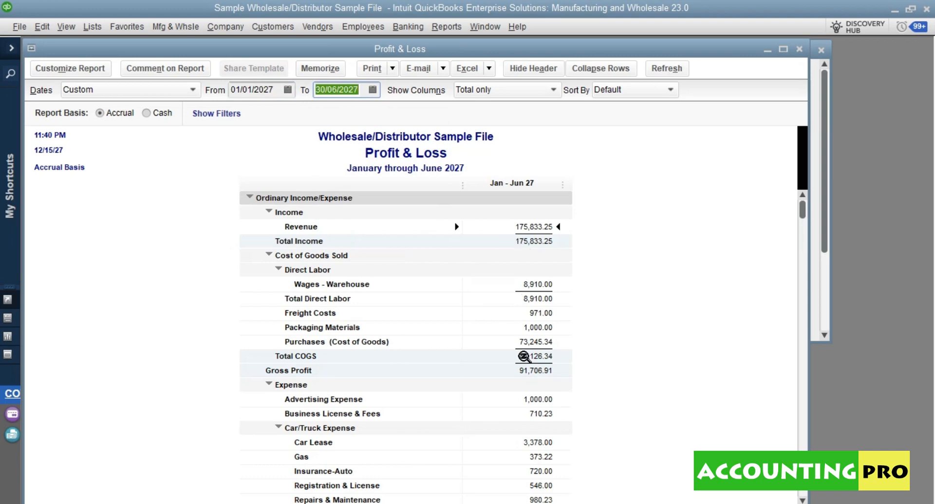
{"action": "left_click_drag", "start_coordinate": [805, 206], "coordinate": [827, 183]}
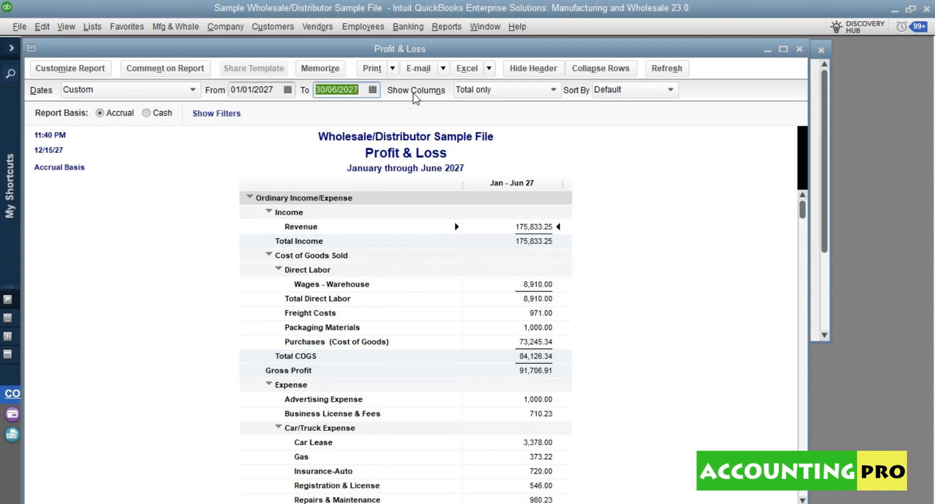
- Review the column breakdown options, show the report's columns by Day, and switch them to Month
{"action": "left_click", "coordinate": [475, 93]}
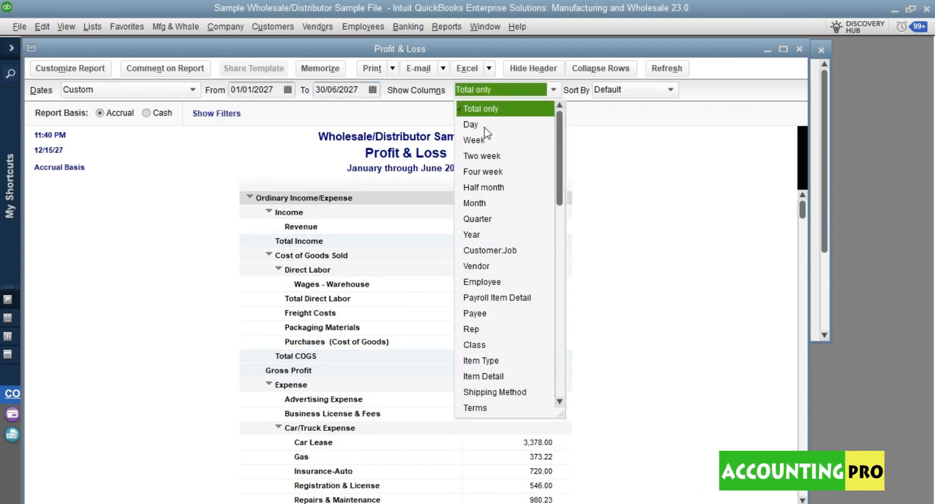
{"action": "left_click", "coordinate": [628, 177]}
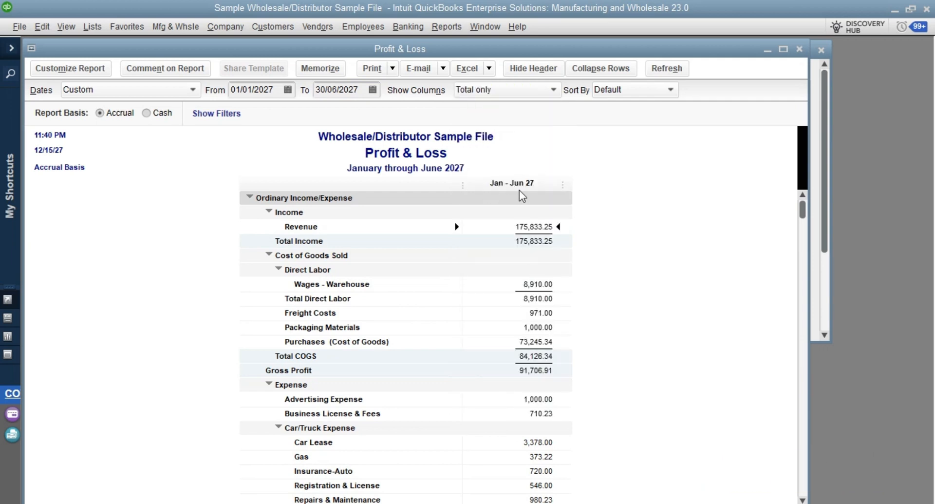
{"action": "left_click", "coordinate": [490, 92]}
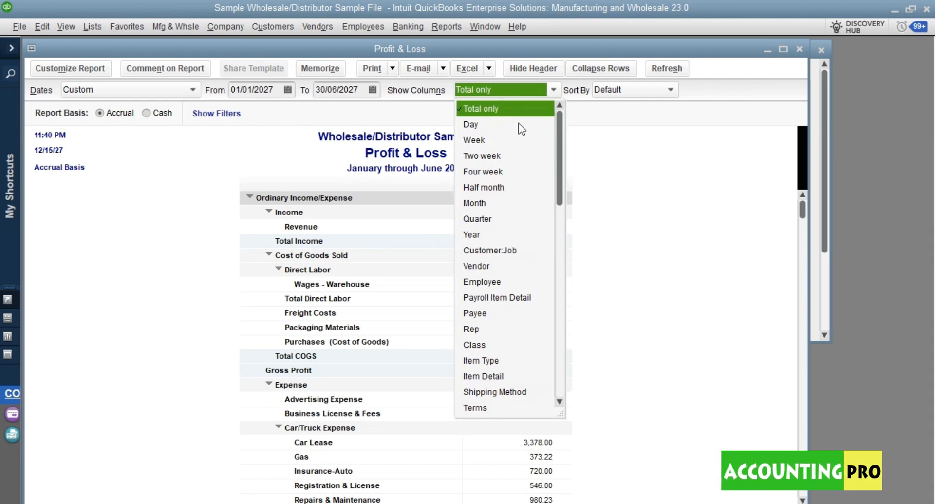
{"action": "left_click_drag", "start_coordinate": [558, 124], "coordinate": [592, 168]}
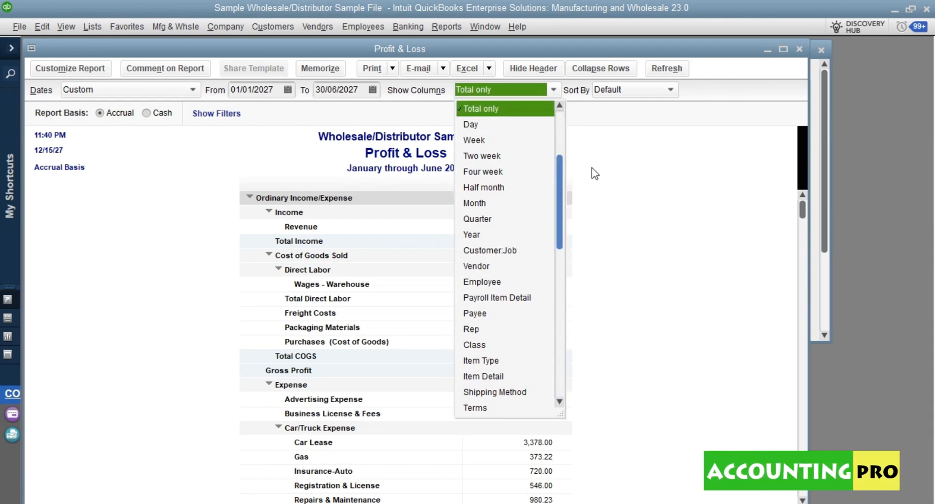
{"action": "left_click", "coordinate": [471, 126]}
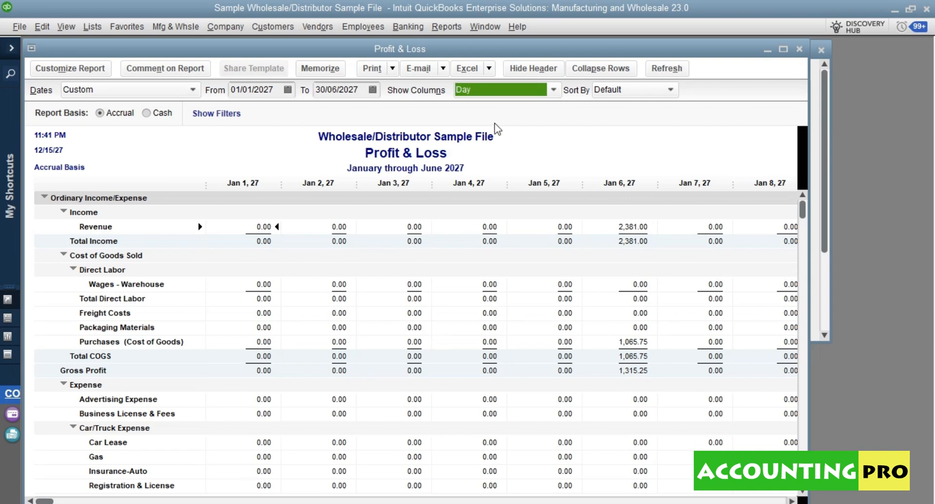
{"action": "left_click", "coordinate": [511, 91]}
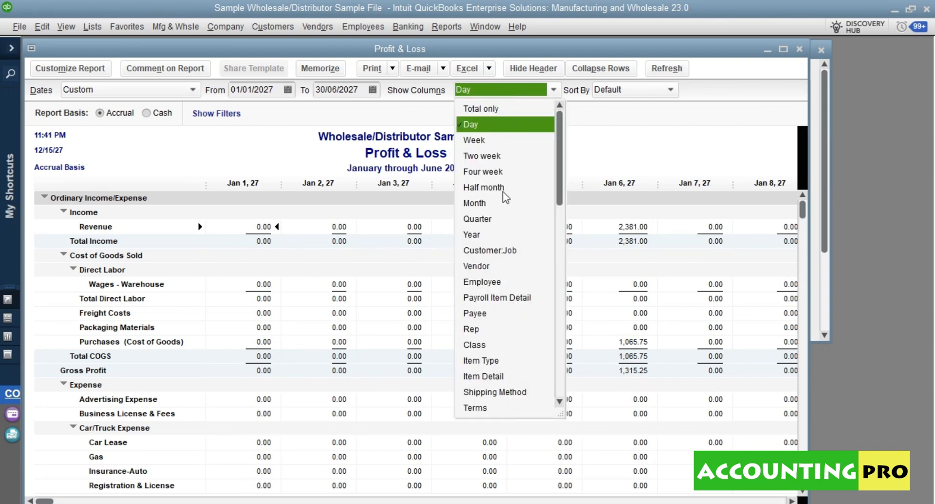
{"action": "left_click", "coordinate": [476, 204]}
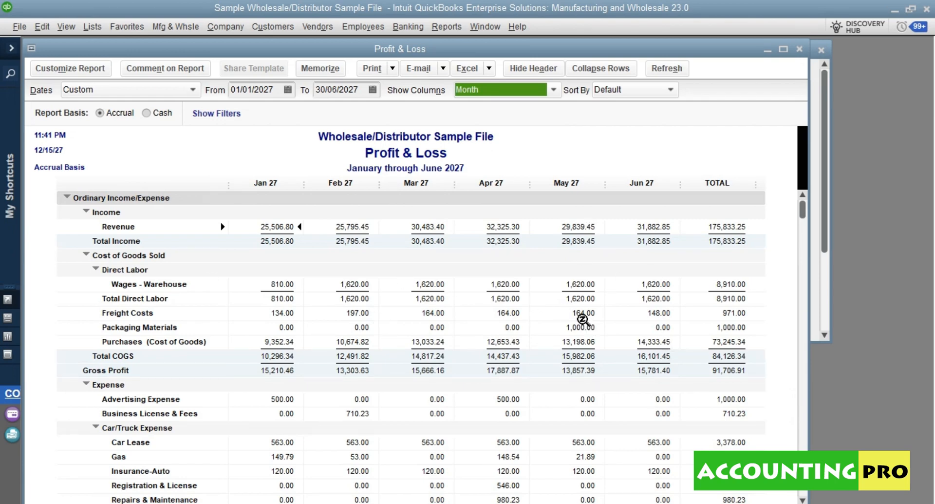
- Show the Profit & Loss report's columns by Quarter and switch them to Year
{"action": "left_click", "coordinate": [494, 96]}
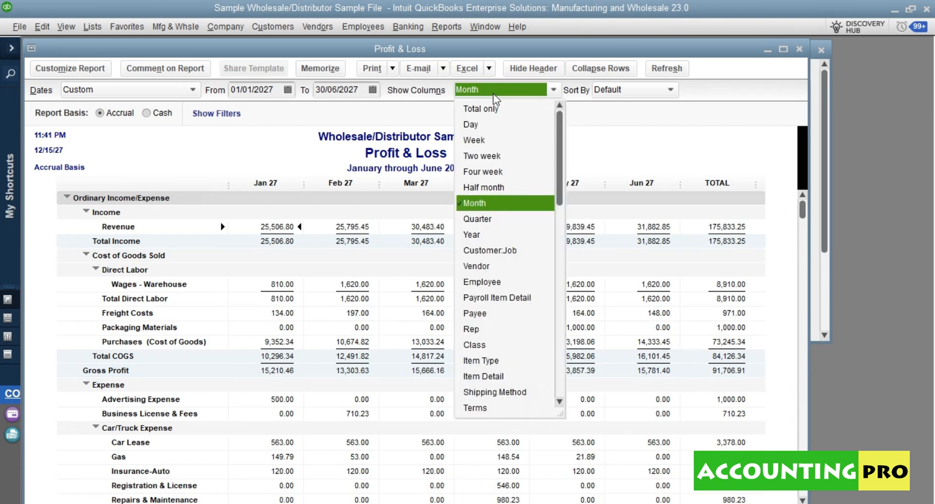
{"action": "left_click", "coordinate": [492, 218]}
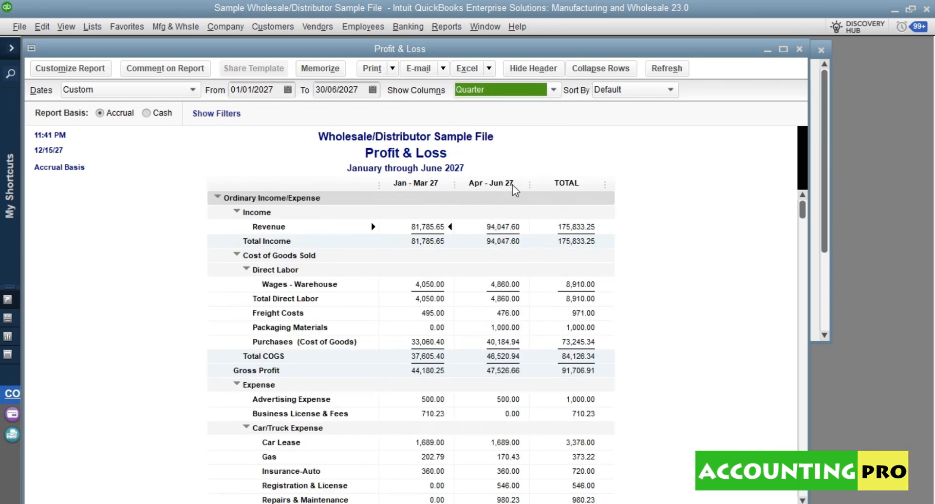
{"action": "left_click", "coordinate": [522, 88]}
{"action": "left_click", "coordinate": [497, 218]}
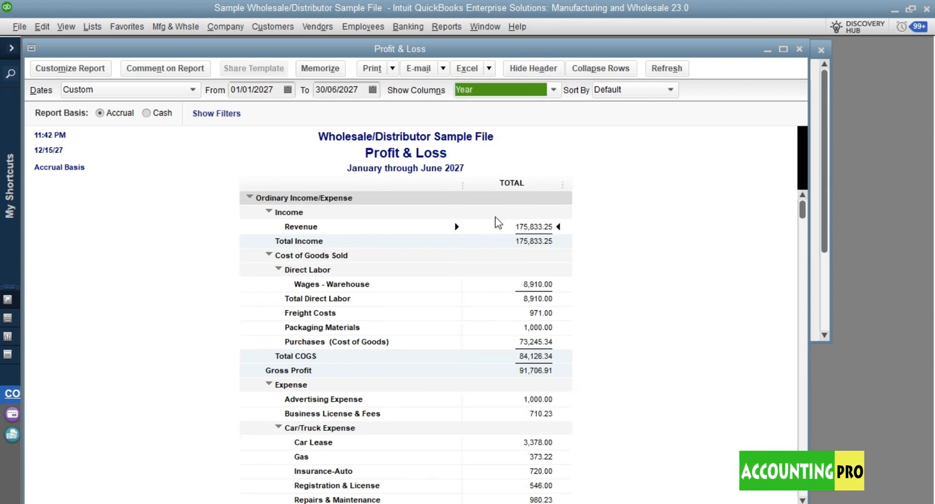
- Break the report's columns down by Vendor and look over the vendor columns and the expense rows
{"action": "left_click", "coordinate": [520, 95]}
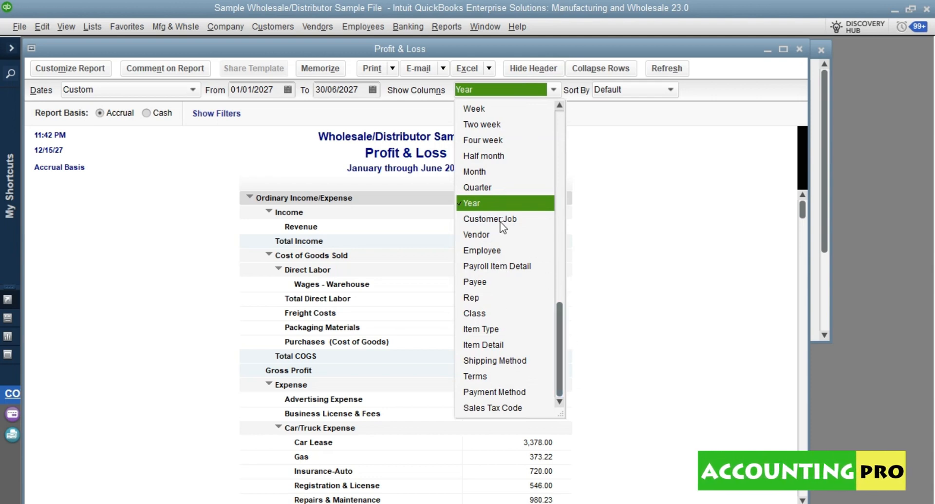
{"action": "left_click", "coordinate": [483, 236]}
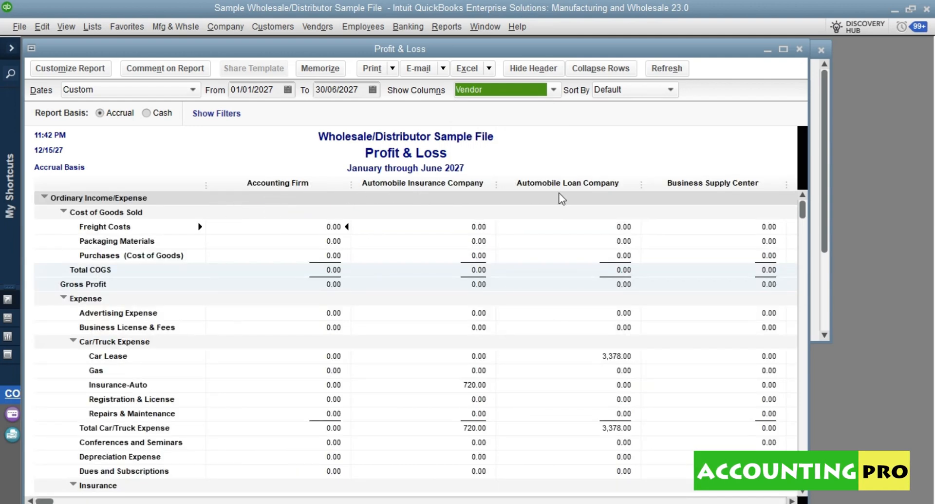
{"action": "left_click_drag", "start_coordinate": [48, 497], "coordinate": [752, 478]}
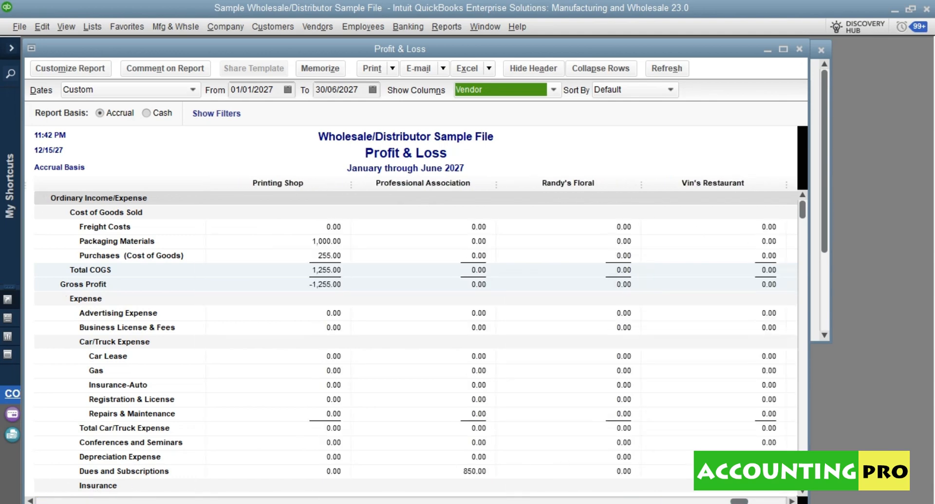
{"action": "left_click_drag", "start_coordinate": [804, 201], "coordinate": [828, 434]}
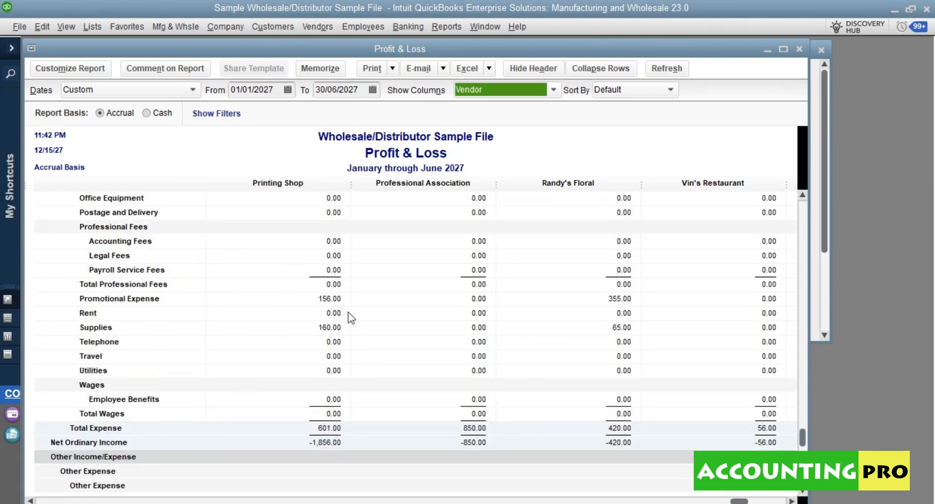
{"action": "left_click", "coordinate": [89, 500]}
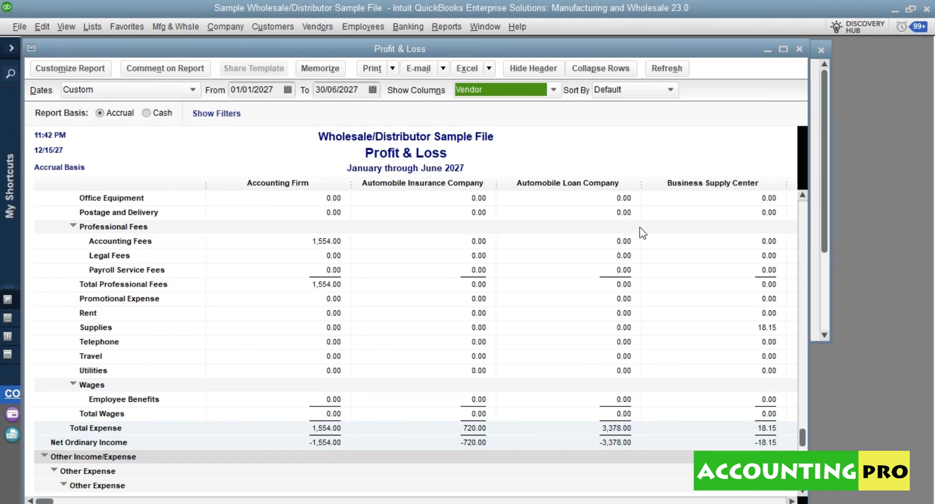
- Break the report's columns down by Employee and look over the rows through Net Income
{"action": "left_click", "coordinate": [465, 93]}
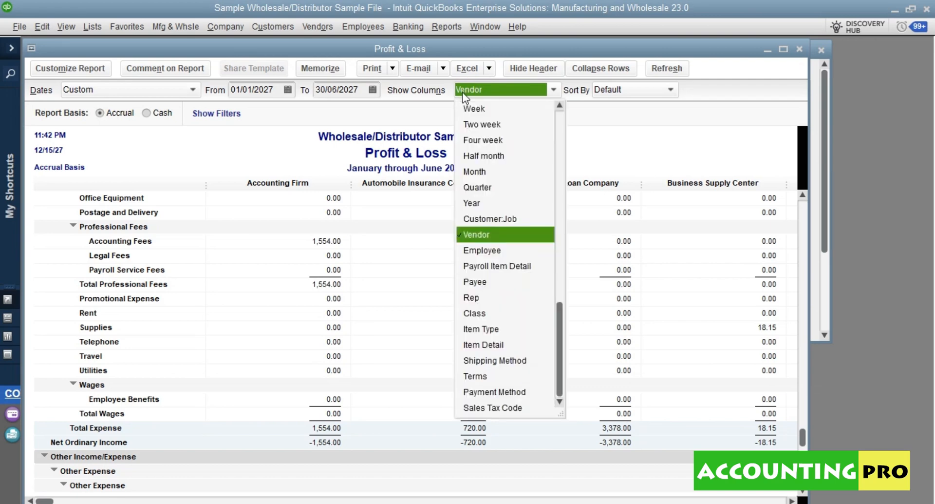
{"action": "left_click", "coordinate": [503, 251]}
{"action": "scroll", "coordinate": [578, 239], "scroll_direction": "up", "scroll_amount": 3}
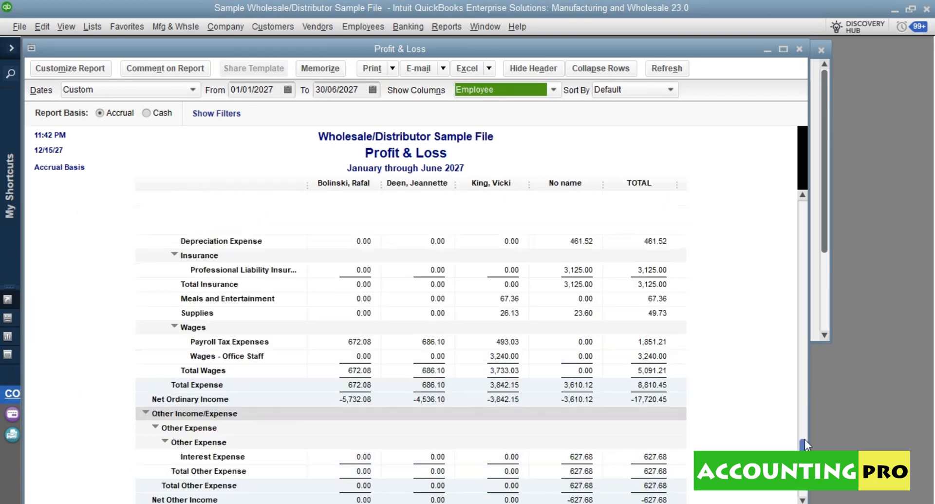
{"action": "scroll", "coordinate": [578, 239], "scroll_direction": "down", "scroll_amount": 3}
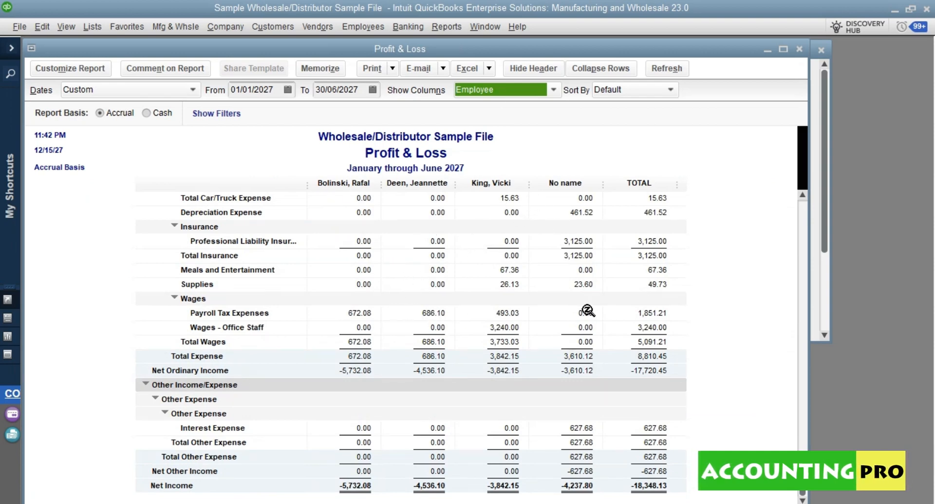
- Review the column and sorting options, sort the report by Total, and return to its first rows
{"action": "left_click", "coordinate": [518, 93]}
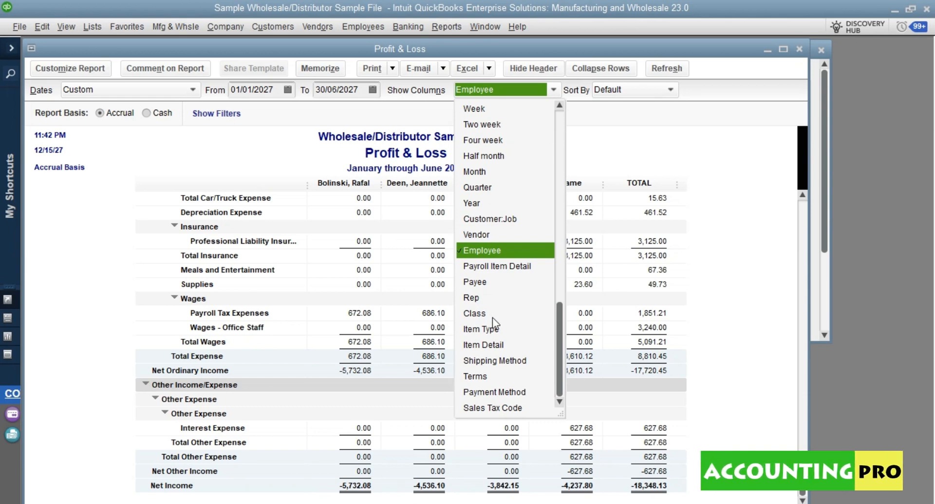
{"action": "left_click", "coordinate": [627, 93]}
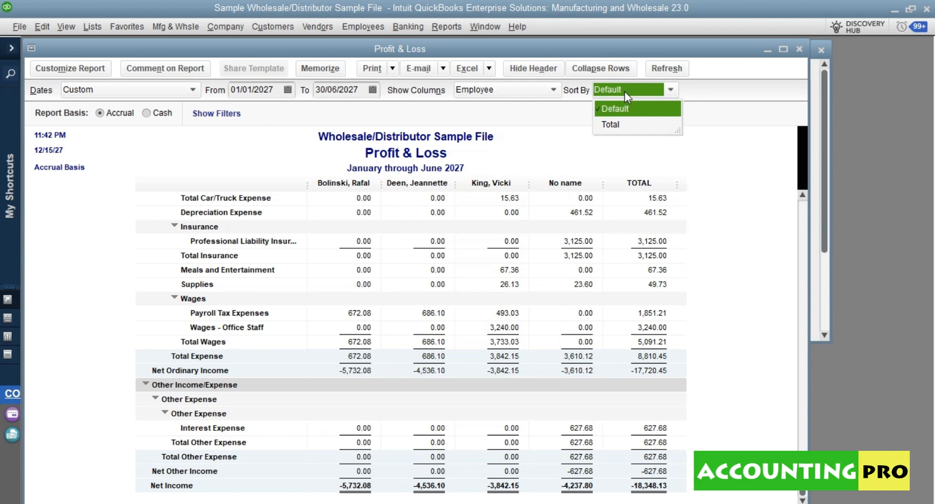
{"action": "left_click", "coordinate": [527, 89]}
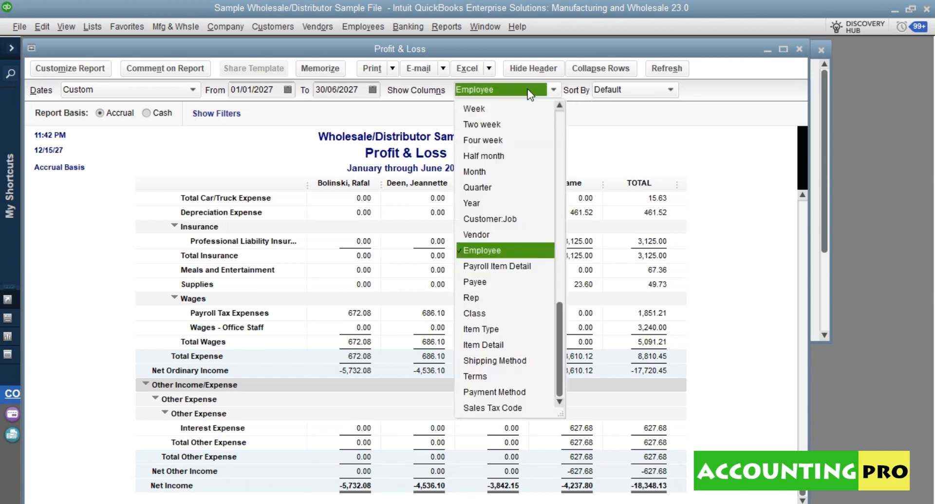
{"action": "left_click", "coordinate": [630, 98]}
{"action": "left_click", "coordinate": [621, 128]}
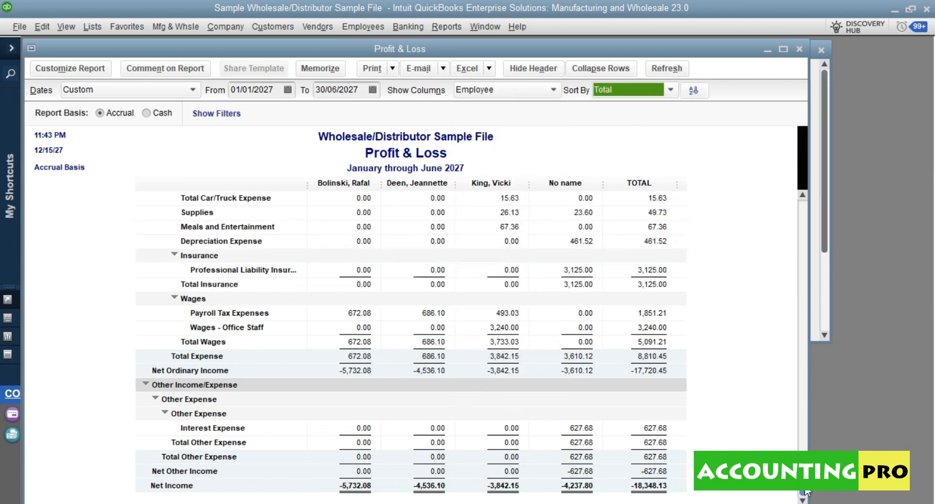
{"action": "scroll", "coordinate": [809, 438], "scroll_direction": "up", "scroll_amount": 5}
{"action": "scroll", "coordinate": [805, 279], "scroll_direction": "up", "scroll_amount": 3}
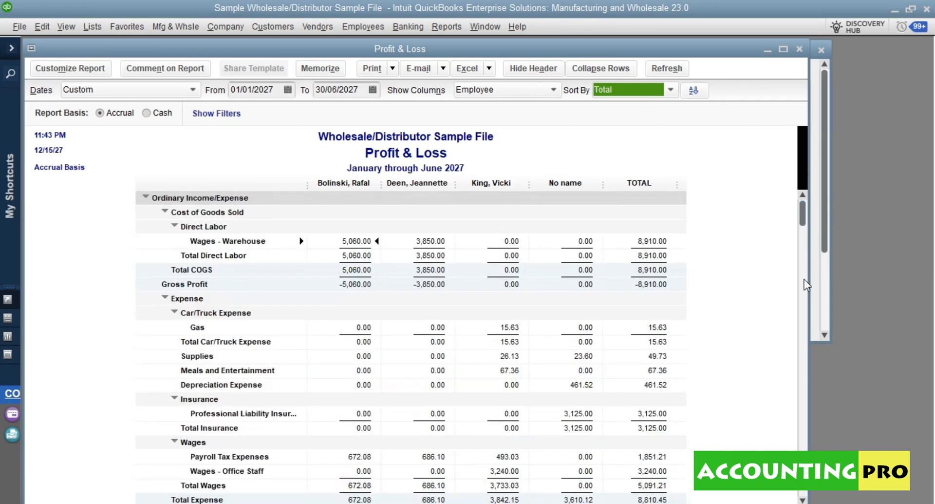
- Toggle the Total sort order between descending and ascending to compare the expense rows, leaving it ascending
{"action": "left_click", "coordinate": [692, 91]}
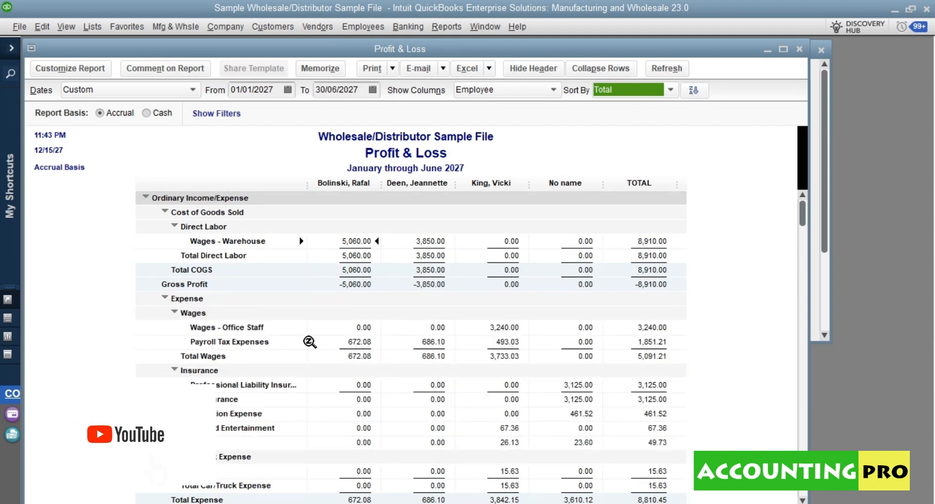
{"action": "left_click", "coordinate": [697, 92]}
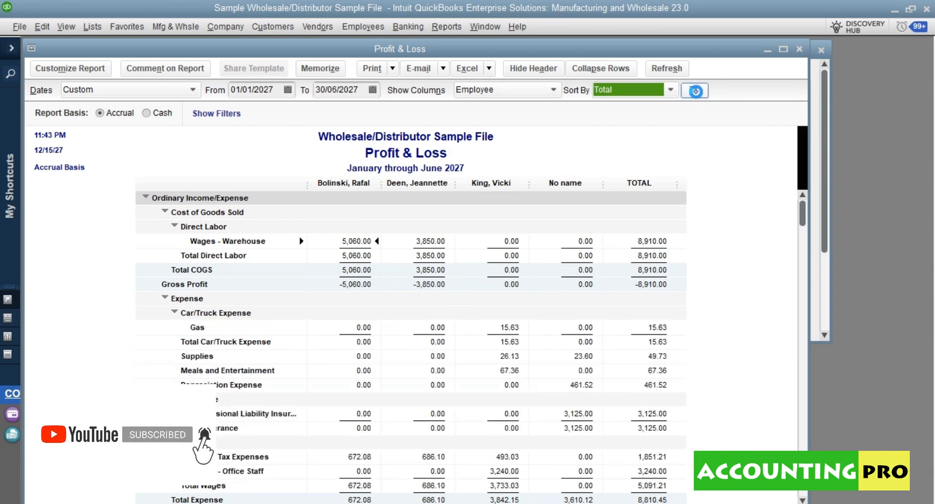
{"action": "left_click", "coordinate": [697, 92]}
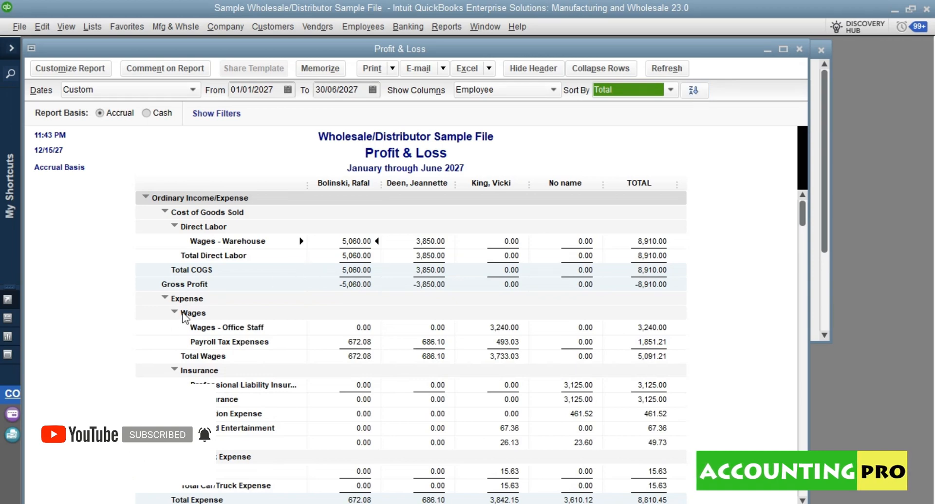
{"action": "left_click", "coordinate": [695, 91]}
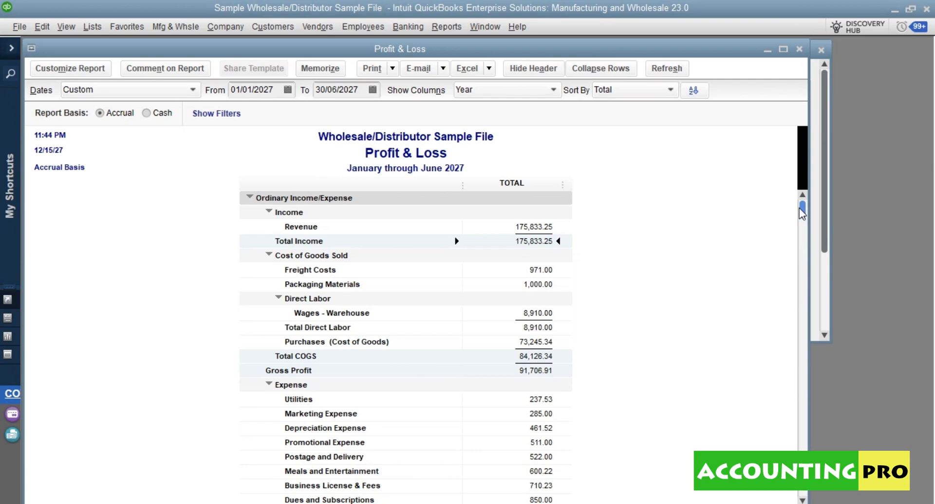
- Collapse the Ordinary Income/Expense and Other Income/Expense sections individually and expand both again
{"action": "mouse_move", "coordinate": [800, 207]}
{"action": "left_mouse_down"}
{"action": "mouse_move", "coordinate": [802, 488]}
{"action": "mouse_move", "coordinate": [817, 254]}
{"action": "mouse_move", "coordinate": [804, 192]}
{"action": "left_mouse_up"}
{"action": "left_click", "coordinate": [250, 197]}
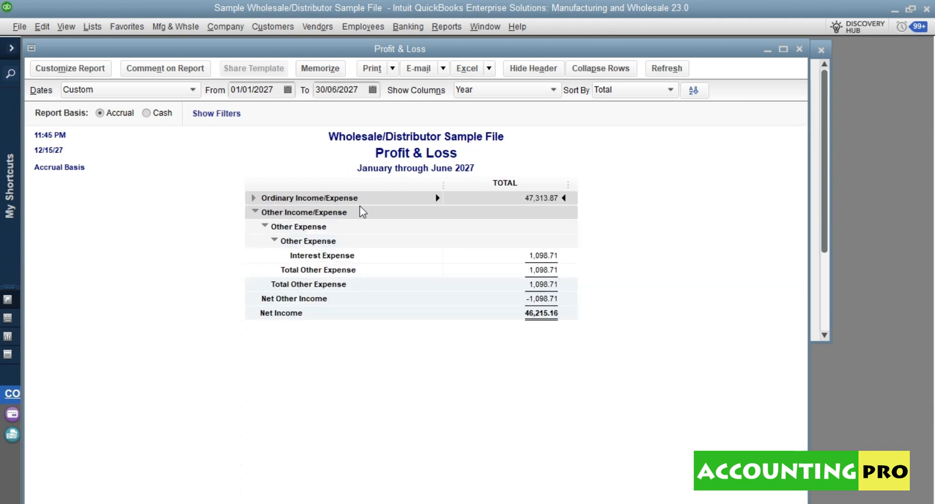
{"action": "left_click", "coordinate": [255, 212]}
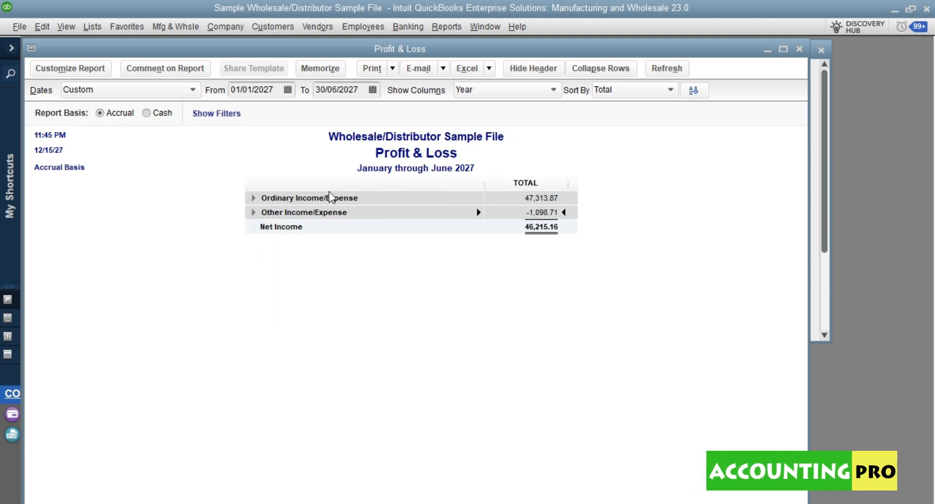
{"action": "left_click", "coordinate": [253, 198]}
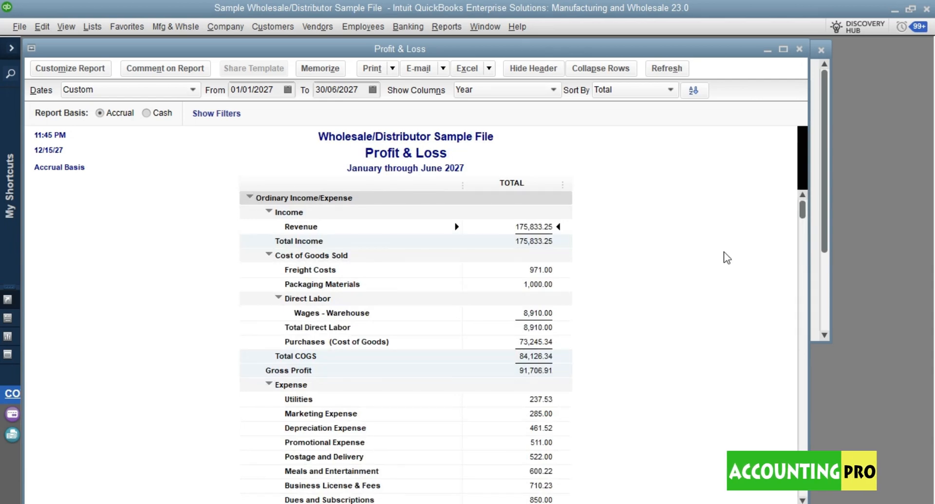
{"action": "left_click_drag", "start_coordinate": [803, 209], "coordinate": [814, 488]}
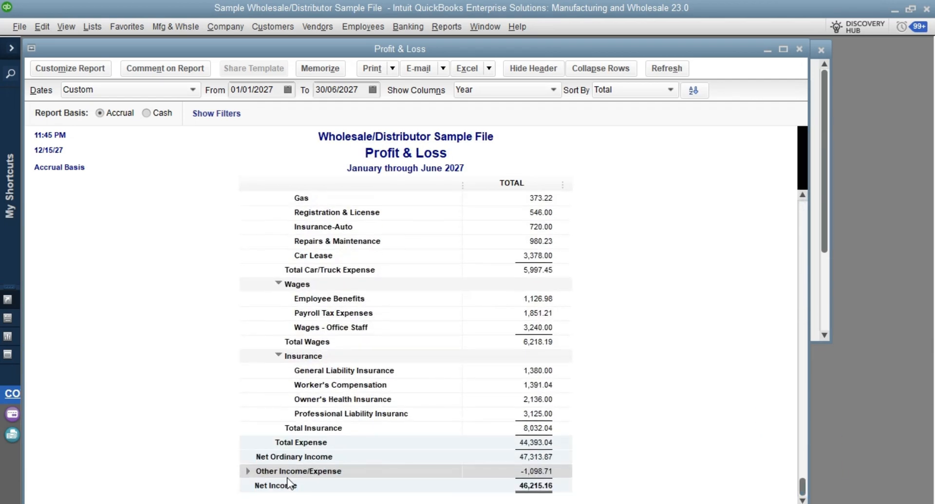
{"action": "left_click", "coordinate": [248, 471]}
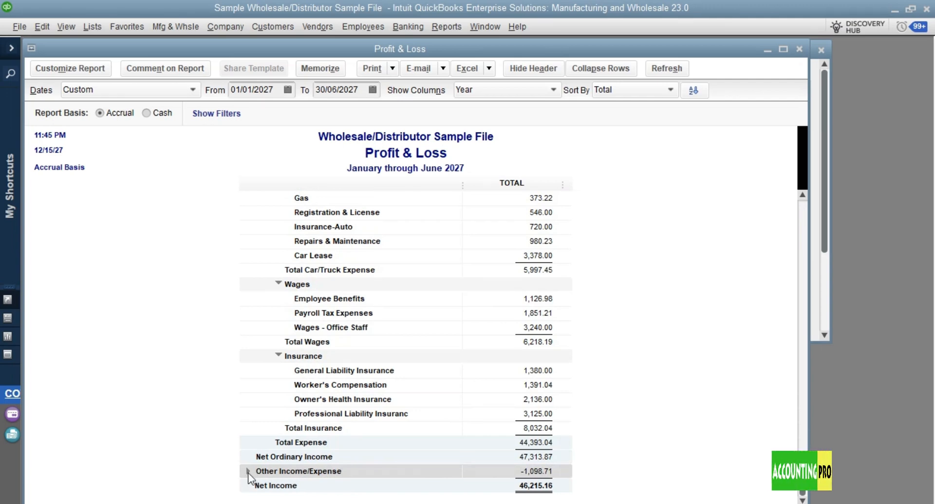
- Collapse the report's detail rows all at once, look over the condensed report, and expand all rows again
{"action": "left_click_drag", "start_coordinate": [803, 455], "coordinate": [820, 190]}
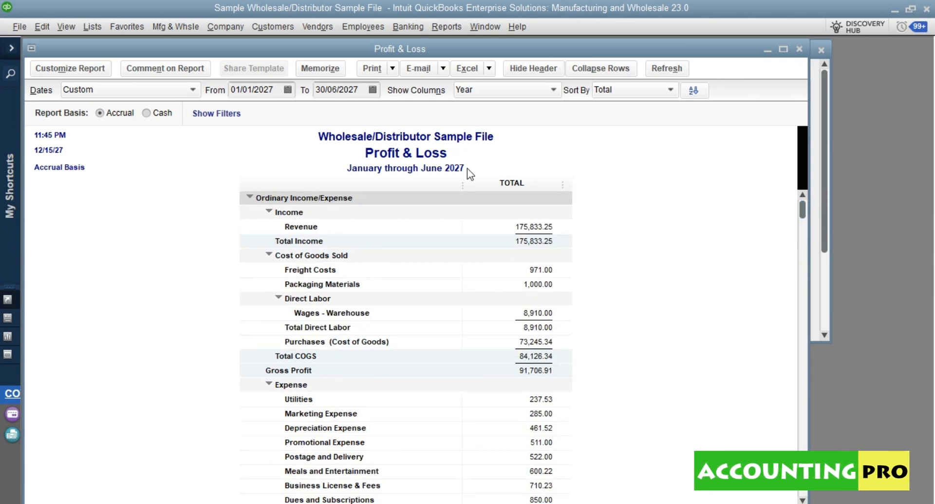
{"action": "left_click", "coordinate": [600, 69]}
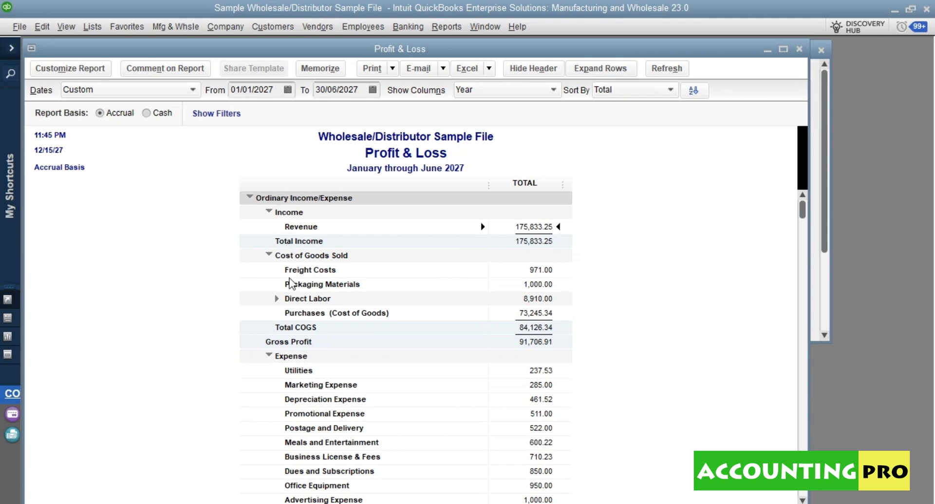
{"action": "left_click_drag", "start_coordinate": [809, 219], "coordinate": [803, 441]}
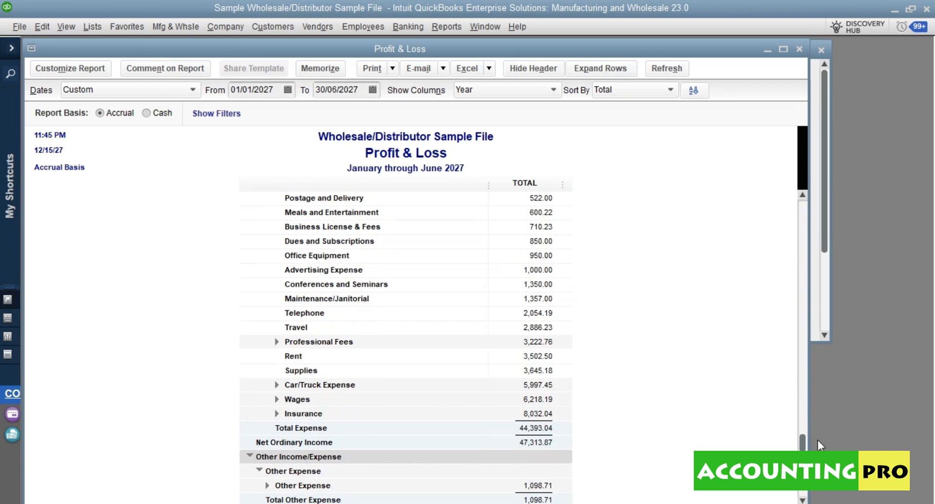
{"action": "left_click_drag", "start_coordinate": [803, 440], "coordinate": [817, 191]}
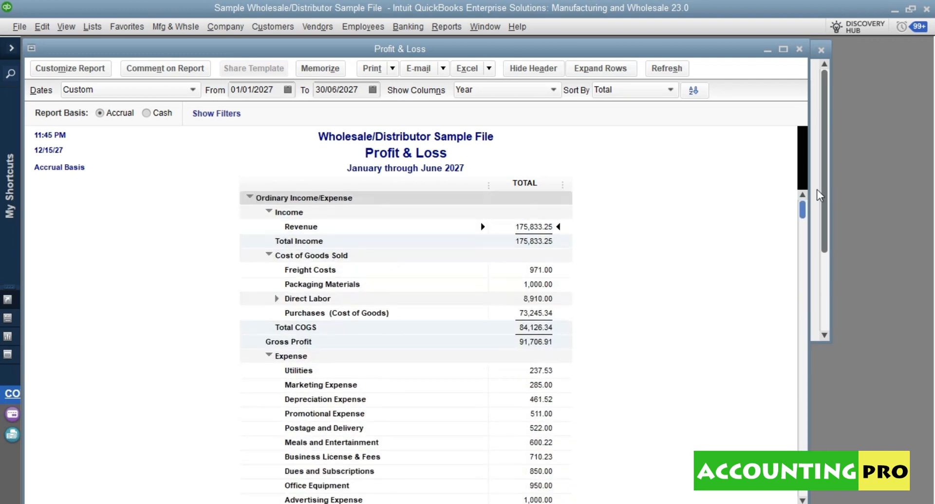
{"action": "left_click", "coordinate": [597, 67]}
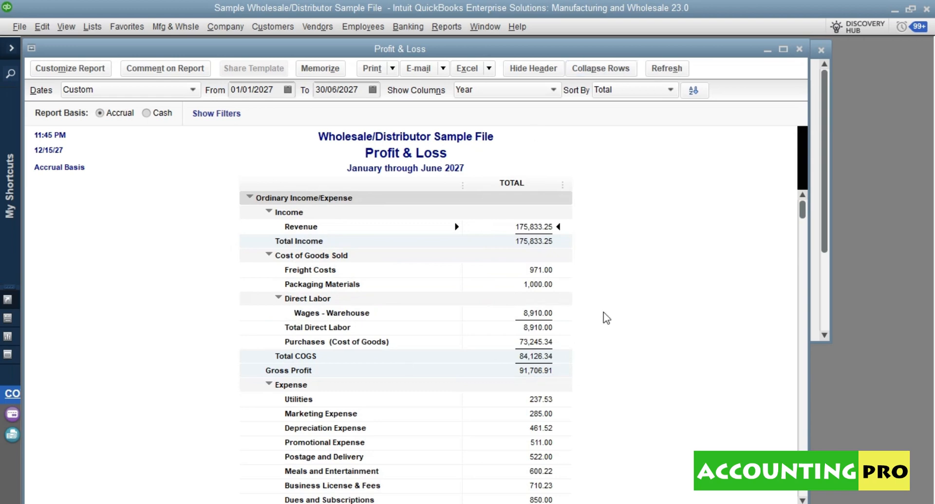
{"action": "left_click_drag", "start_coordinate": [803, 202], "coordinate": [843, 392]}
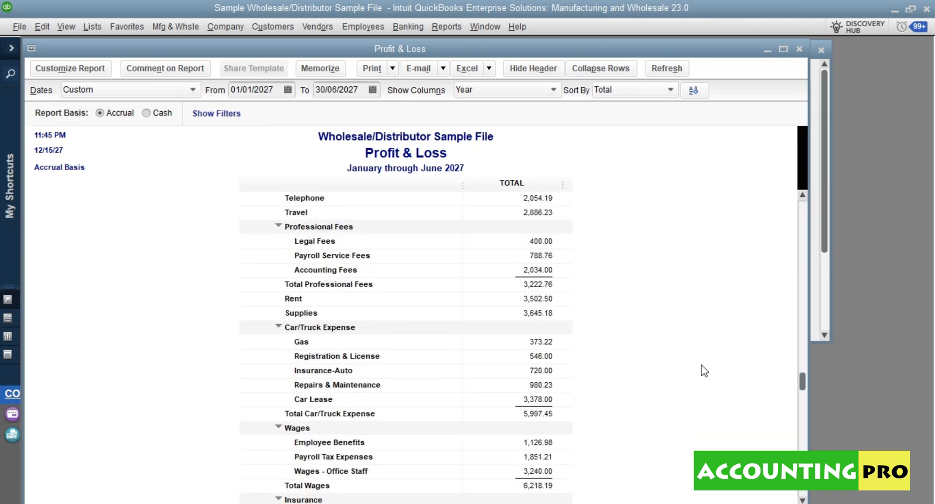
{"action": "left_click_drag", "start_coordinate": [803, 384], "coordinate": [798, 188]}
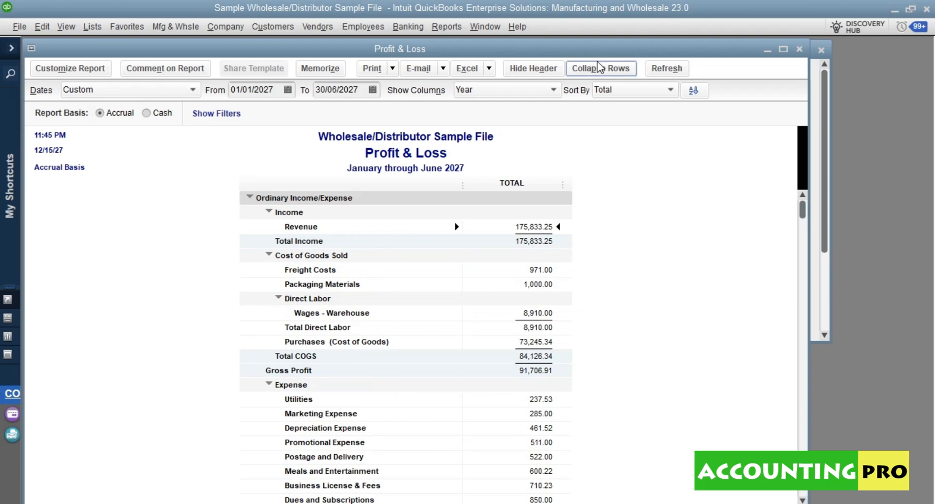
- Collapse the Income, Cost of Goods Sold and Expense groups under Ordinary Income/Expense
{"action": "left_click", "coordinate": [300, 214]}
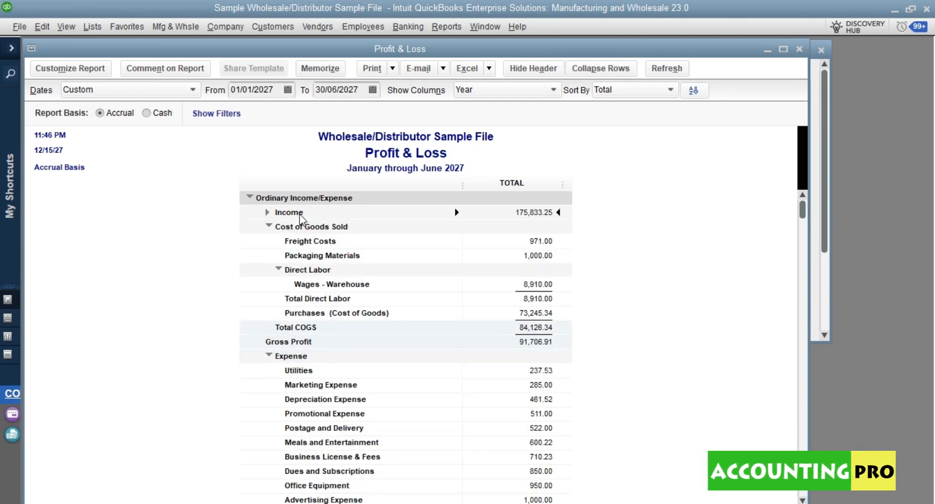
{"action": "left_click", "coordinate": [302, 227]}
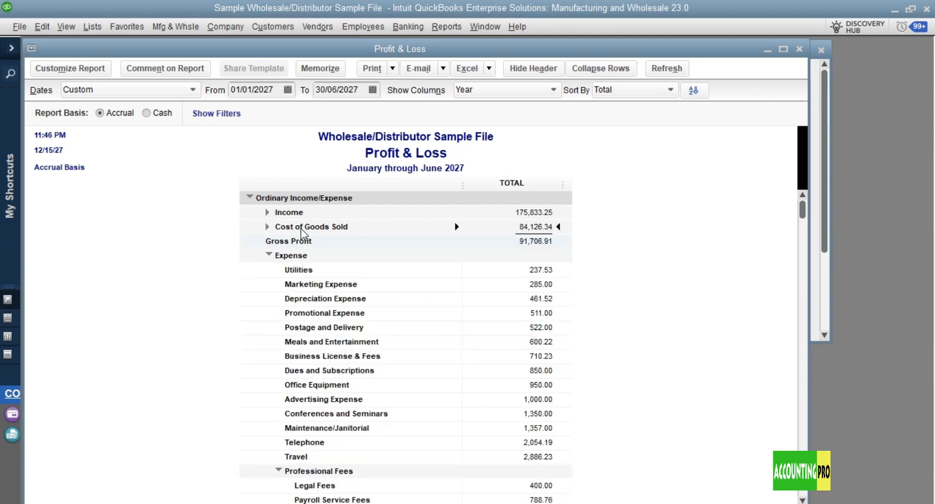
{"action": "left_click", "coordinate": [296, 259]}
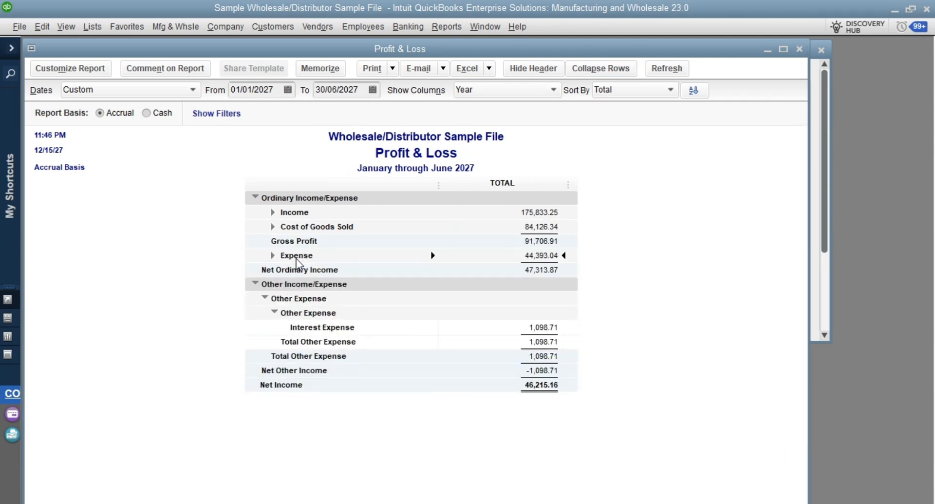
- Collapse the inner Other Expense group, and expand Cost of Goods Sold to view its accounts before collapsing it again
{"action": "left_click", "coordinate": [310, 312]}
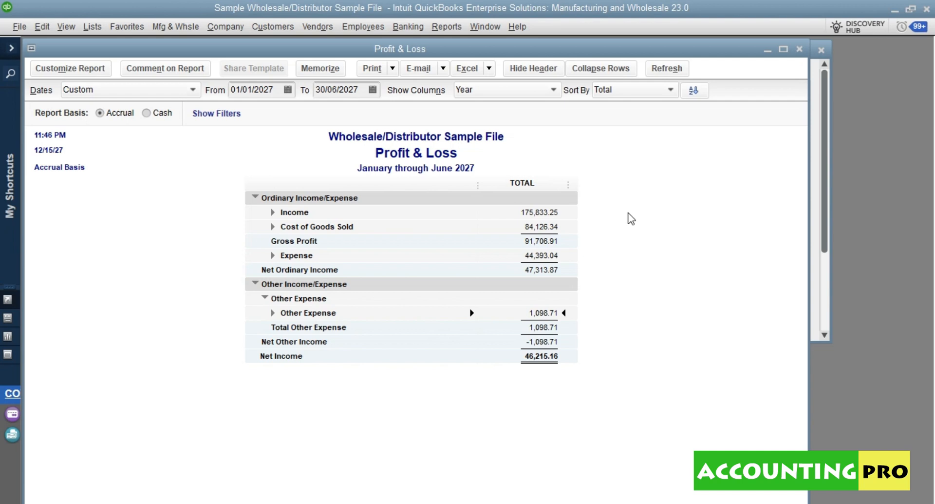
{"action": "left_click", "coordinate": [273, 231]}
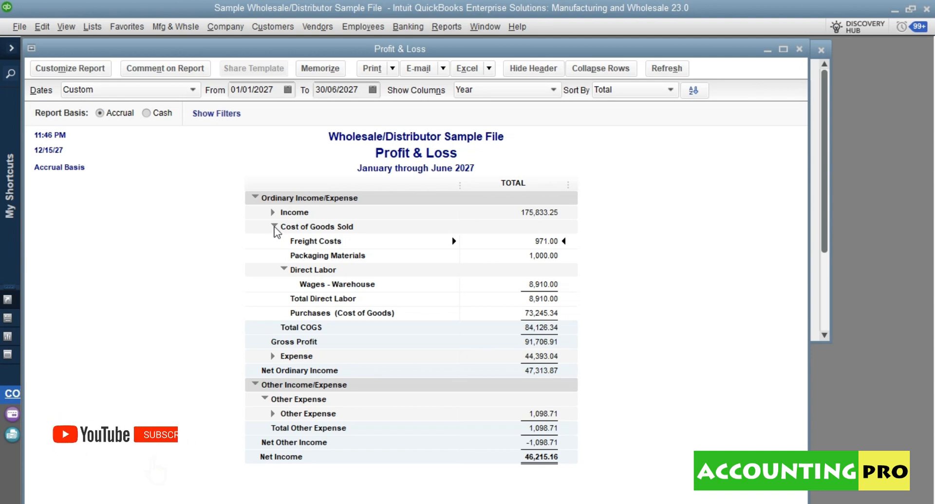
{"action": "left_click", "coordinate": [273, 227]}
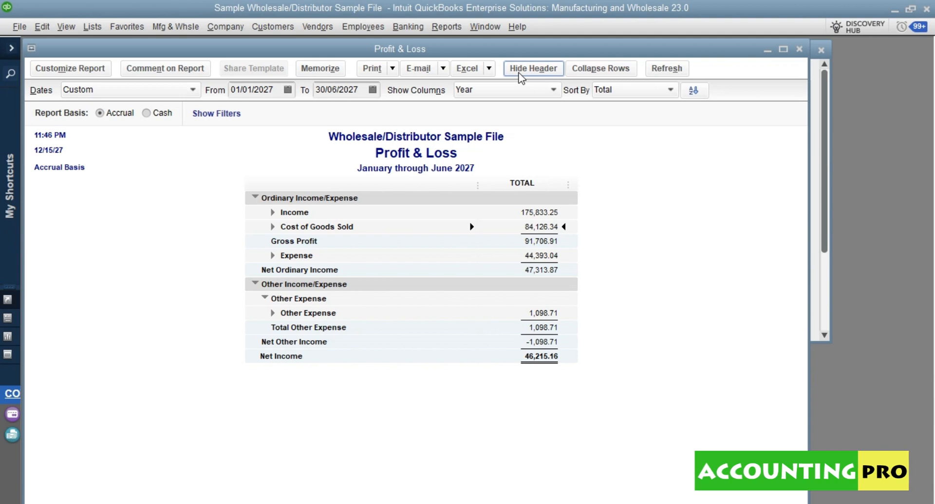
- Hide the Profit & Loss report's header and show it again
{"action": "left_click", "coordinate": [533, 68]}
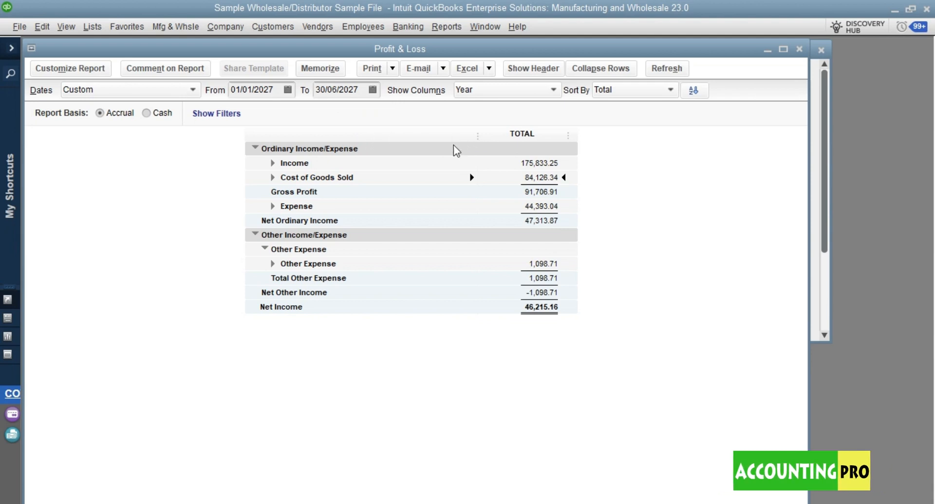
{"action": "left_click", "coordinate": [548, 71]}
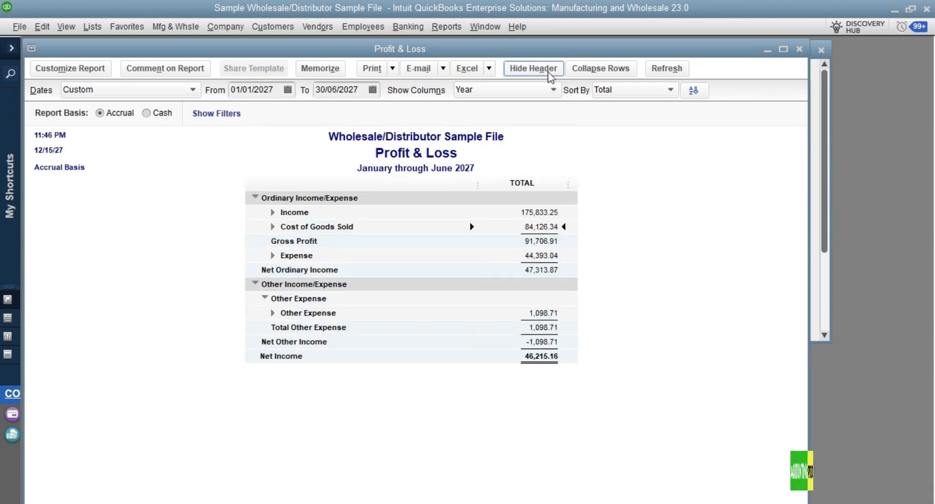
- Open the print settings for the Profit & Loss report and look over the available printers
{"action": "left_click", "coordinate": [392, 68]}
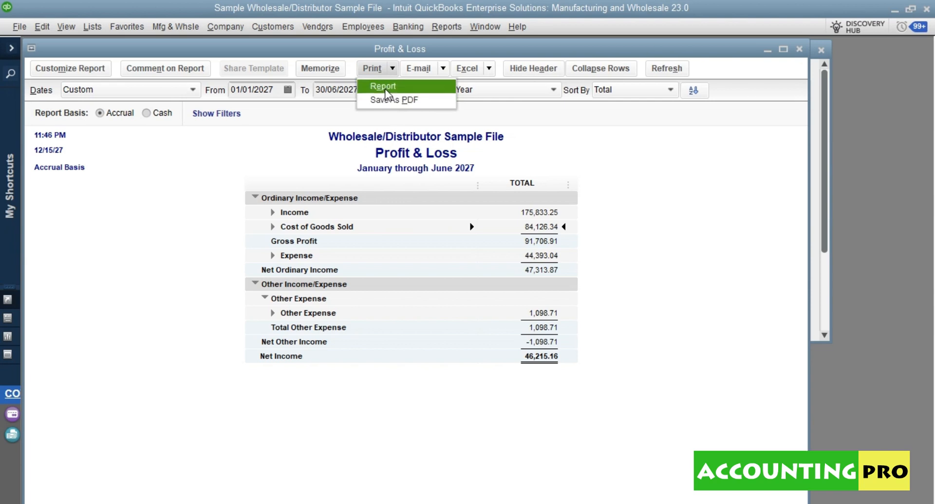
{"action": "left_click", "coordinate": [385, 87]}
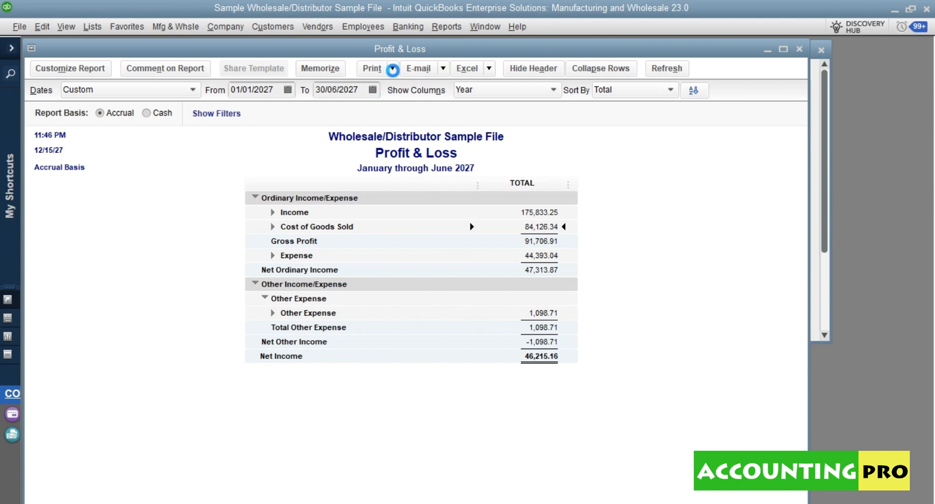
{"action": "left_click", "coordinate": [392, 69]}
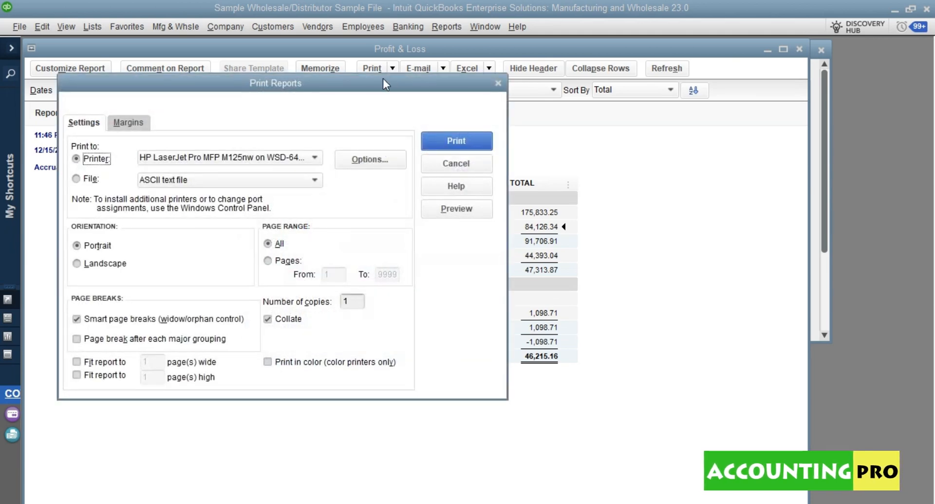
{"action": "left_click_drag", "start_coordinate": [379, 81], "coordinate": [496, 96]}
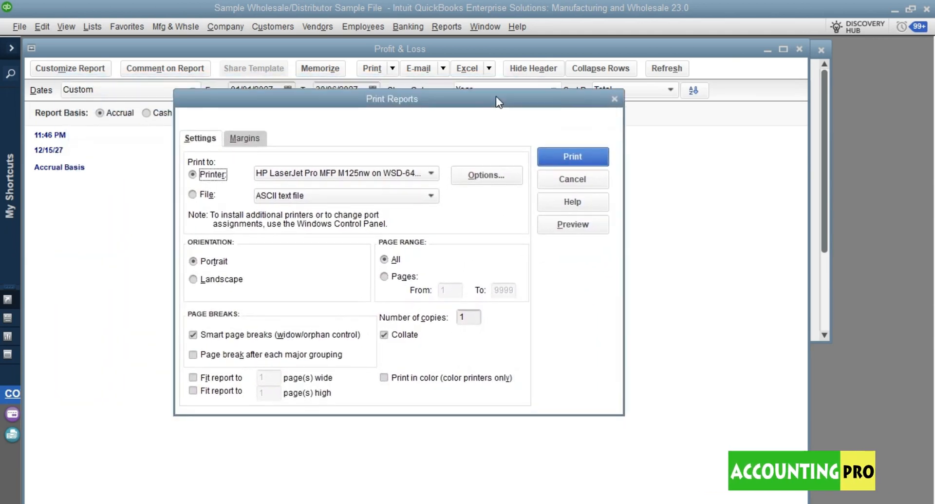
{"action": "left_click", "coordinate": [320, 179]}
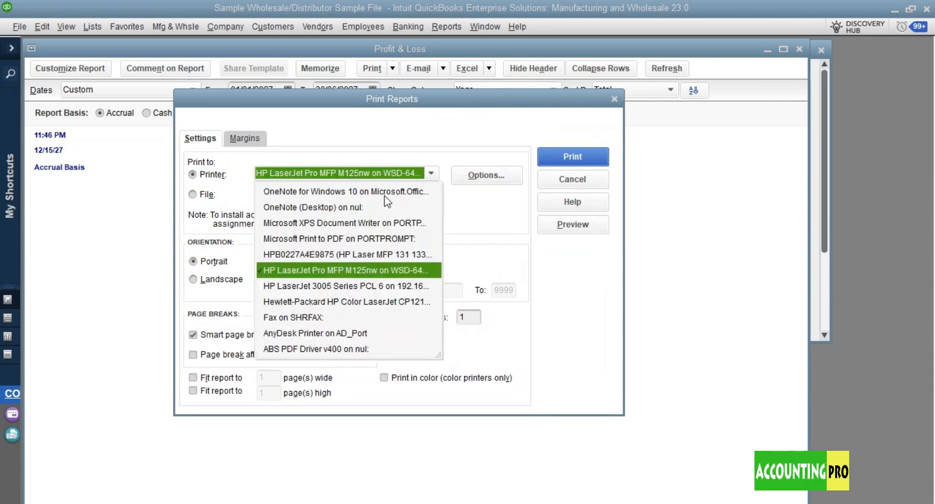
{"action": "left_click", "coordinate": [396, 175]}
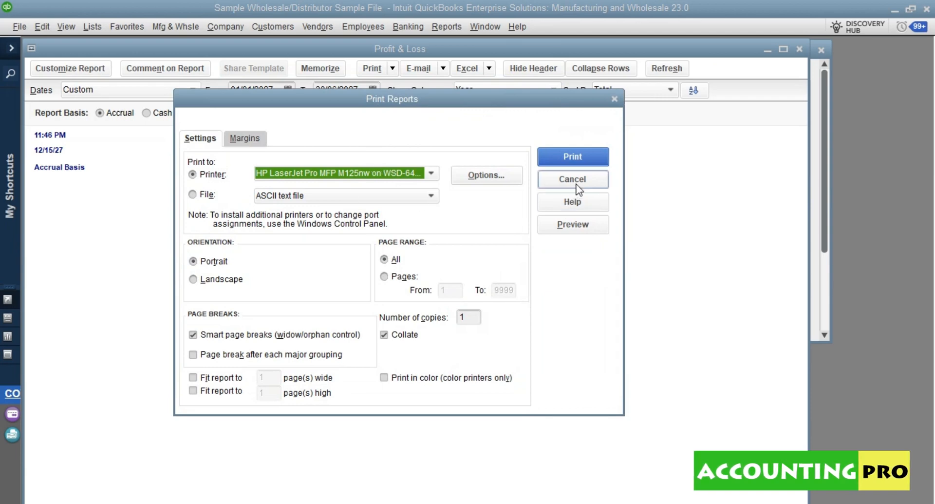
- Preview the condensed report's printout at a larger zoom, and close the preview and print settings without printing
{"action": "left_click", "coordinate": [572, 224]}
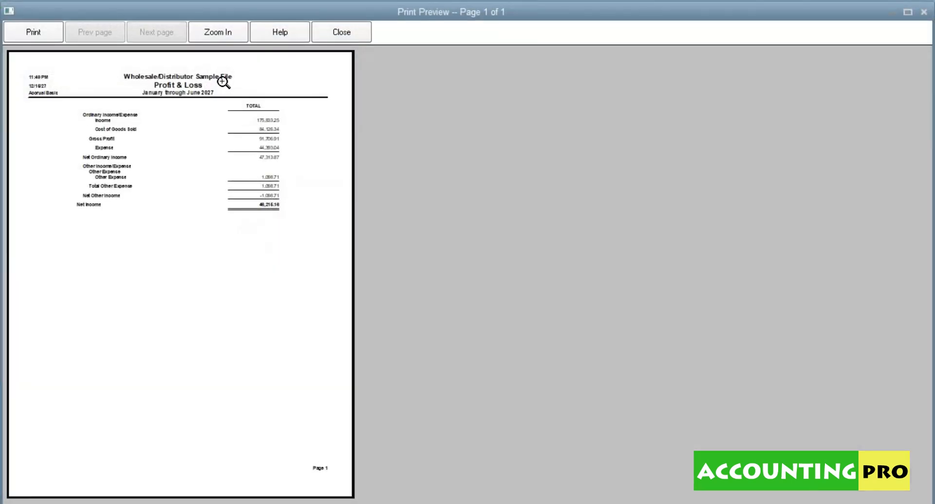
{"action": "left_click", "coordinate": [224, 83]}
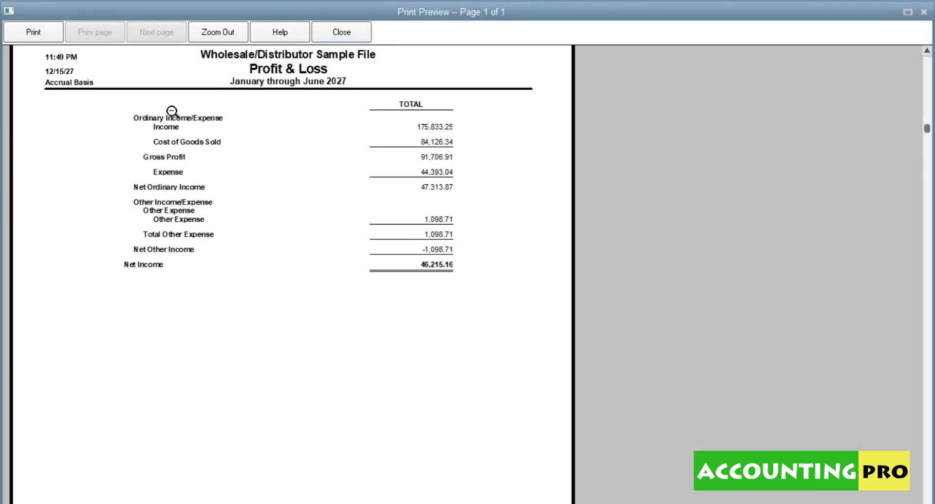
{"action": "left_click", "coordinate": [165, 81]}
{"action": "left_click", "coordinate": [172, 72]}
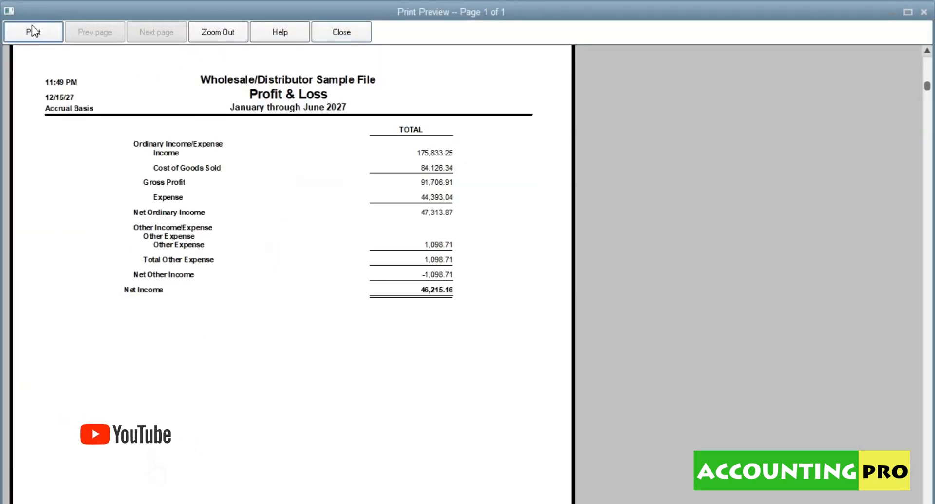
{"action": "left_click", "coordinate": [361, 32]}
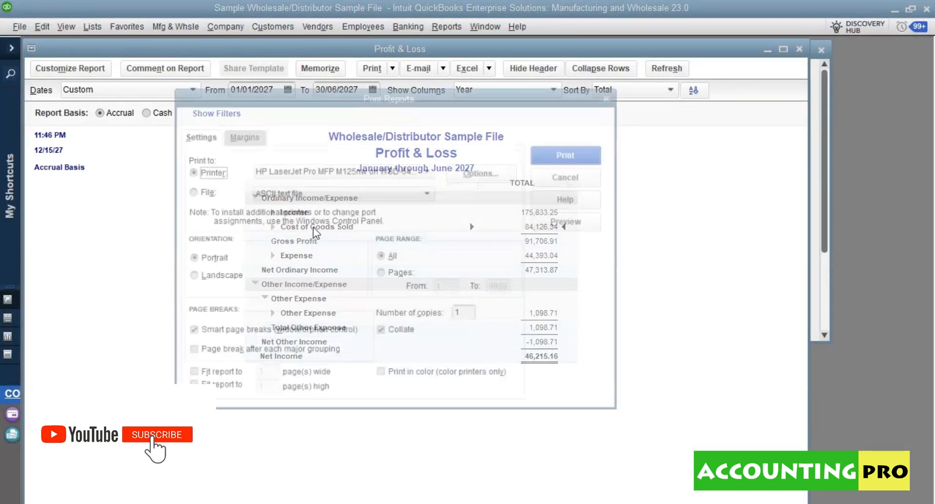
{"action": "key", "text": "Escape"}
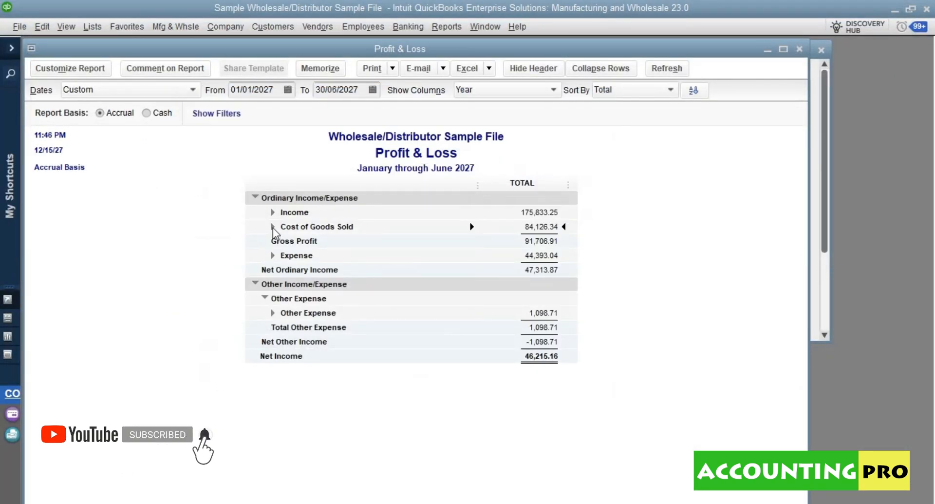
- Expand the Cost of Goods Sold and Expense groups, and collapse Cost of Goods Sold again
{"action": "left_click", "coordinate": [272, 226]}
{"action": "left_click", "coordinate": [273, 355]}
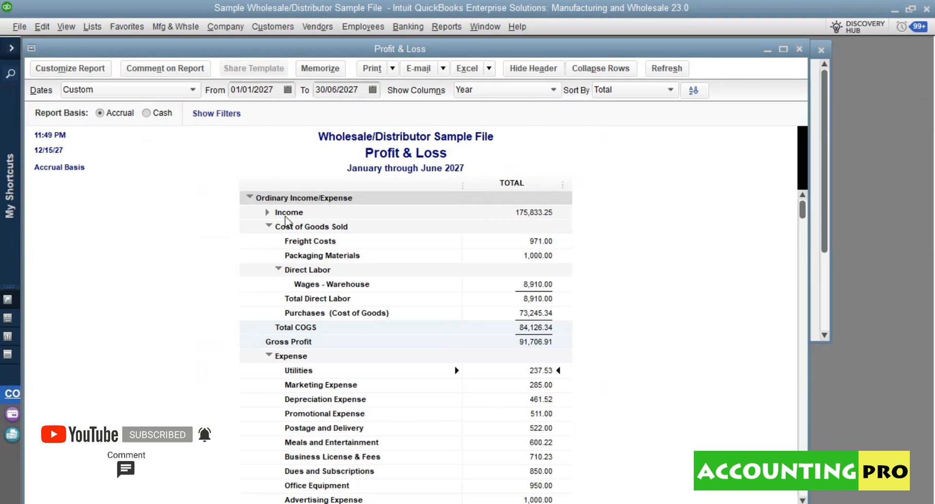
{"action": "left_click", "coordinate": [276, 228]}
- Collapse the Professional Fees, Car/Truck Expense, Wages and Insurance subgroups and the outer Other Expense group
{"action": "left_click", "coordinate": [319, 472]}
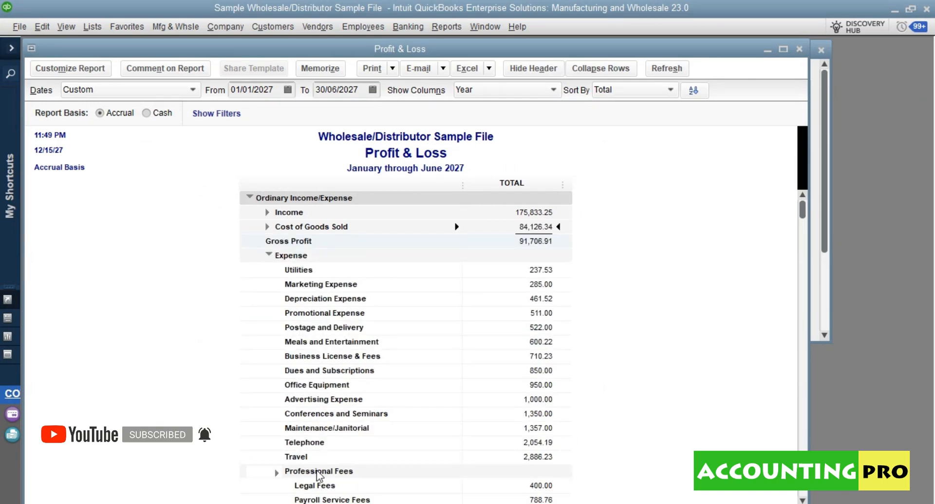
{"action": "left_click_drag", "start_coordinate": [802, 210], "coordinate": [803, 312]}
{"action": "left_click", "coordinate": [302, 371]}
{"action": "left_click", "coordinate": [301, 385]}
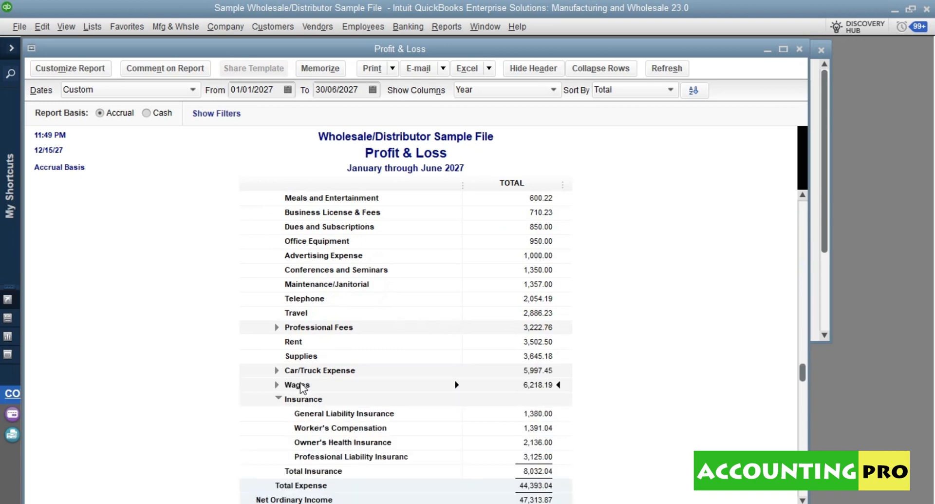
{"action": "left_click", "coordinate": [297, 402]}
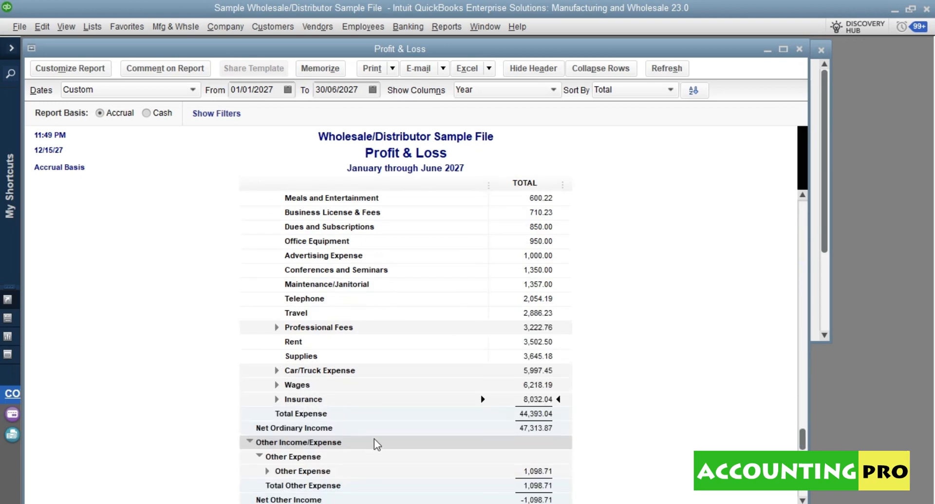
{"action": "left_click", "coordinate": [298, 458]}
- Preview the printout of the report with its Expense accounts expanded, and leave the print settings without printing
{"action": "left_click_drag", "start_coordinate": [803, 491], "coordinate": [778, 165]}
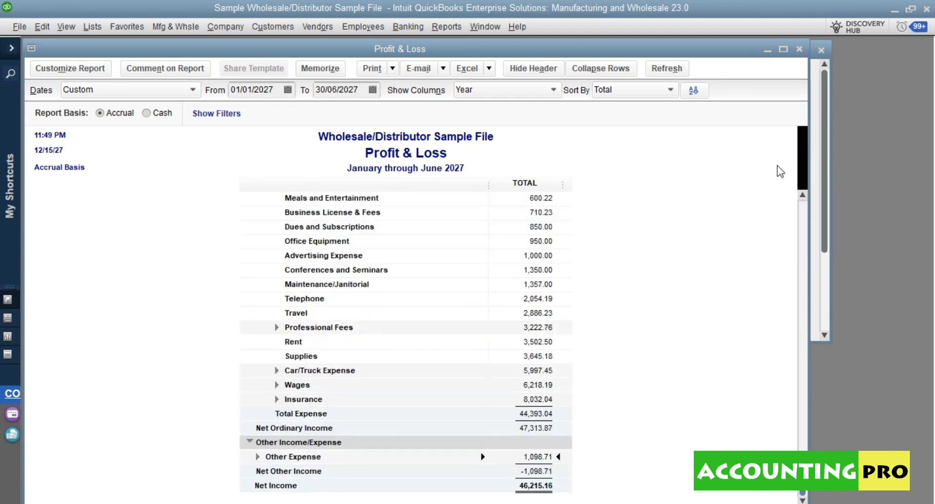
{"action": "left_click", "coordinate": [803, 194]}
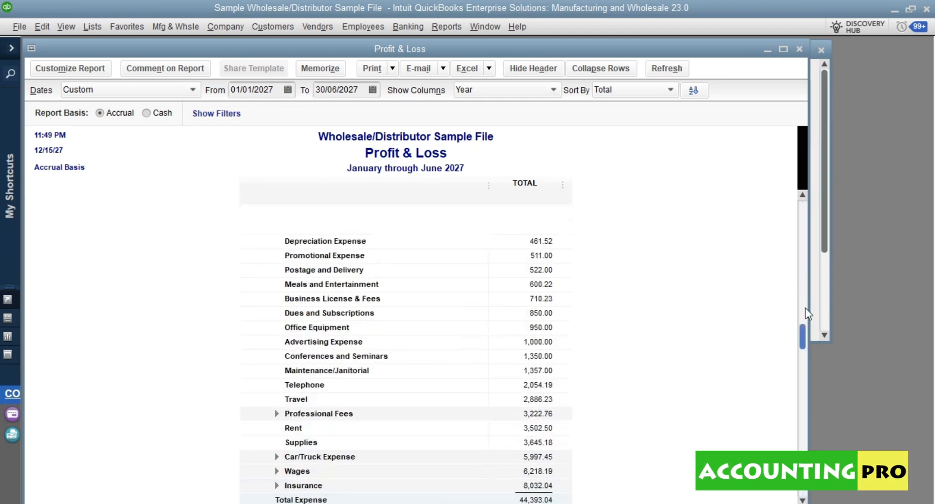
{"action": "left_click", "coordinate": [392, 68]}
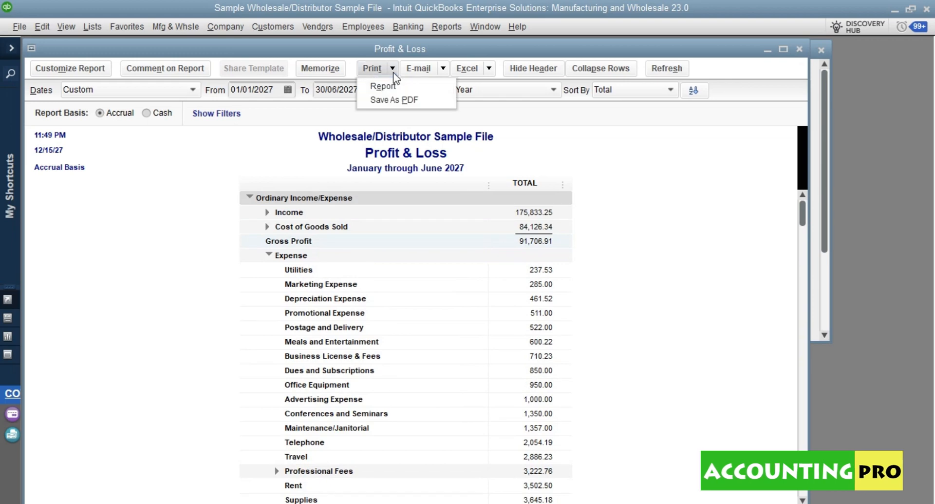
{"action": "left_click", "coordinate": [393, 81]}
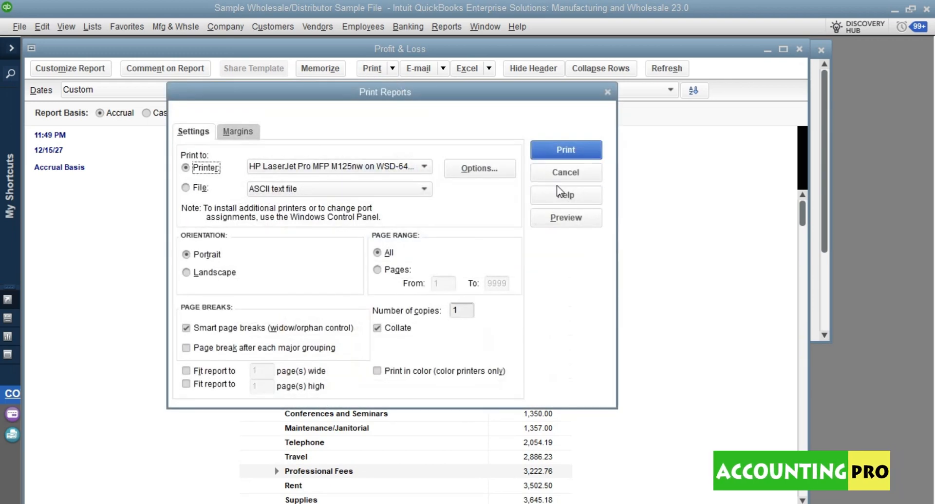
{"action": "left_click", "coordinate": [562, 221]}
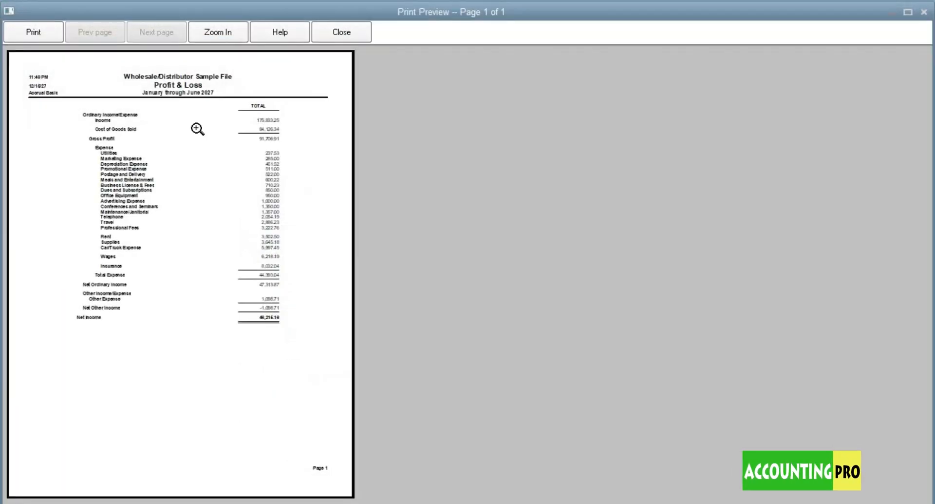
{"action": "left_click", "coordinate": [198, 128]}
{"action": "left_click", "coordinate": [197, 129]}
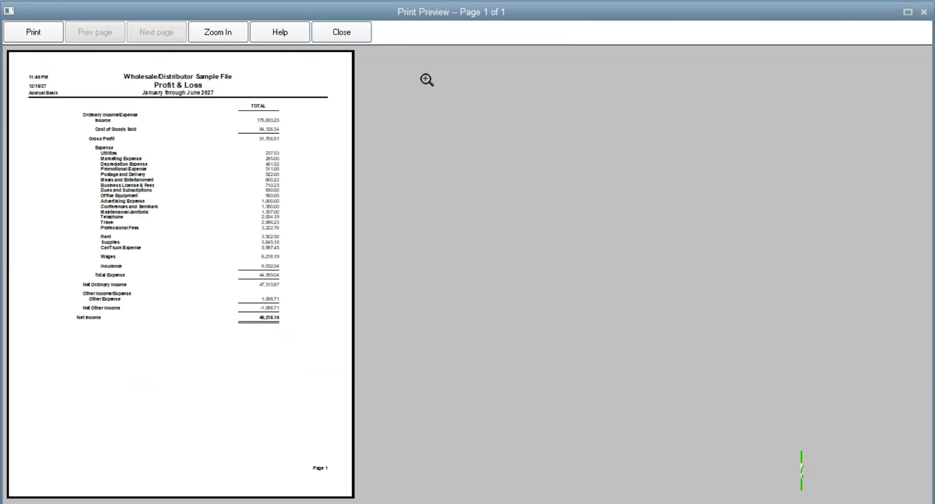
{"action": "left_click", "coordinate": [352, 34]}
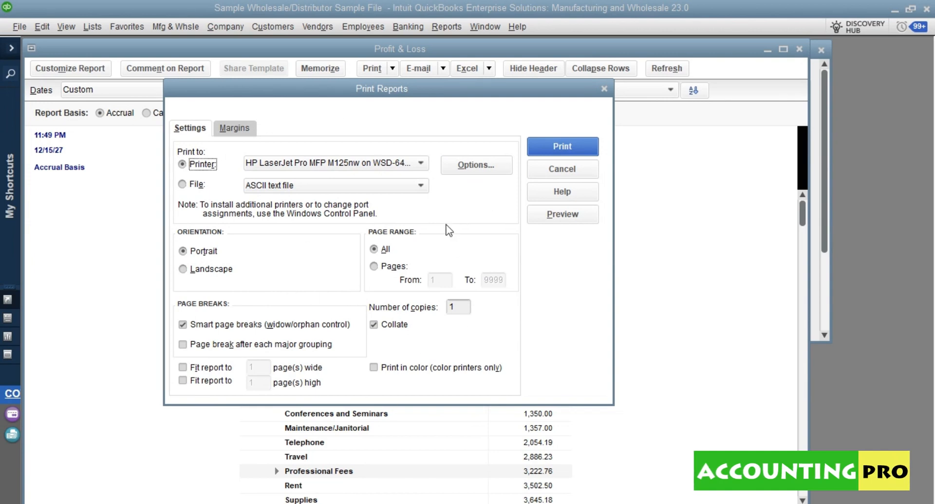
{"action": "left_click", "coordinate": [561, 170]}
- Save the Profit & Loss report as a PDF named "PLS Report" on the Desktop
{"action": "left_click", "coordinate": [393, 68]}
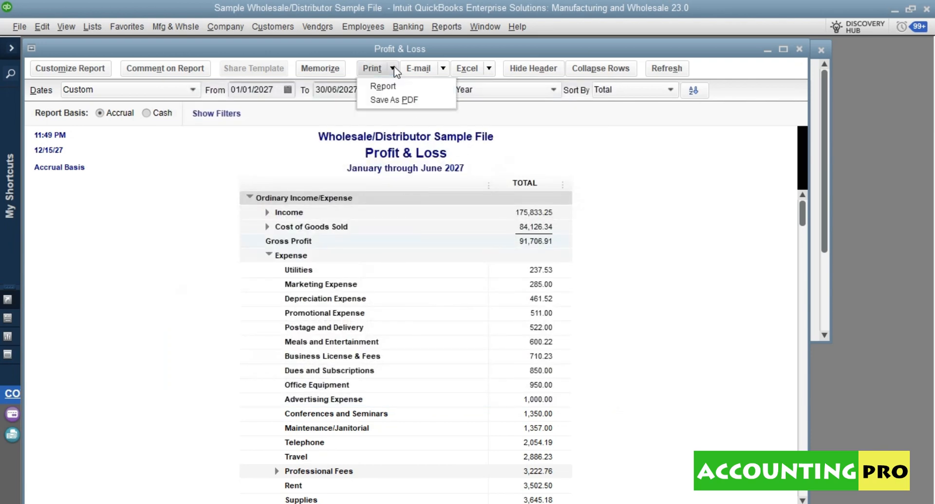
{"action": "left_click", "coordinate": [395, 100]}
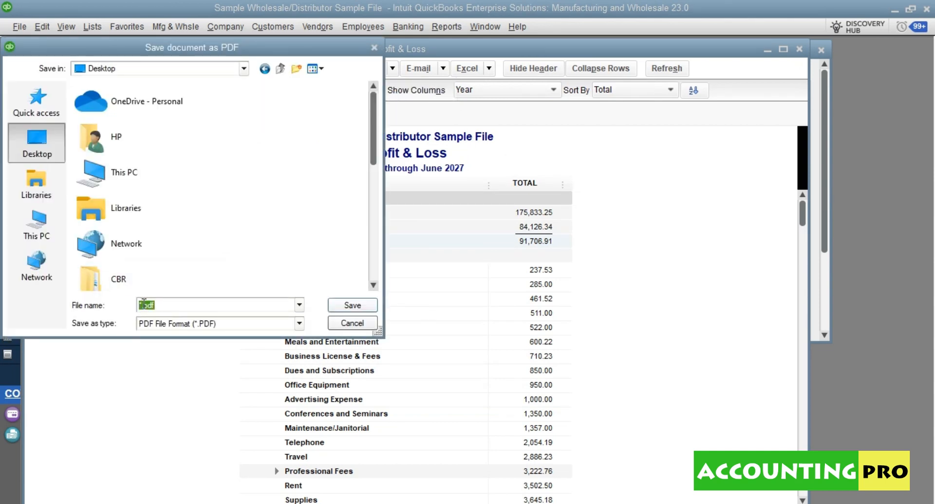
{"action": "type", "text": "PLS Report"}
{"action": "key", "text": "Return"}
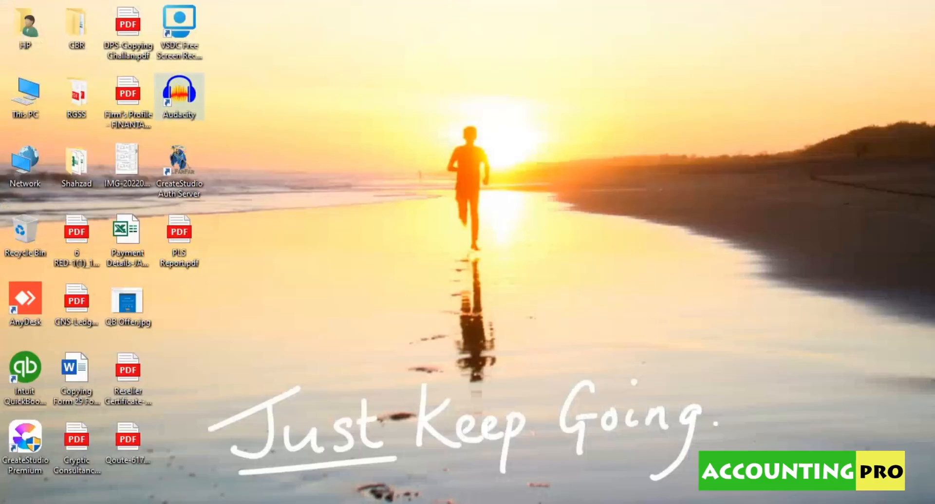
- Open PLS Report.pdf from the desktop, look over its content down to Net Income, and close it
{"action": "double_click", "coordinate": [194, 250]}
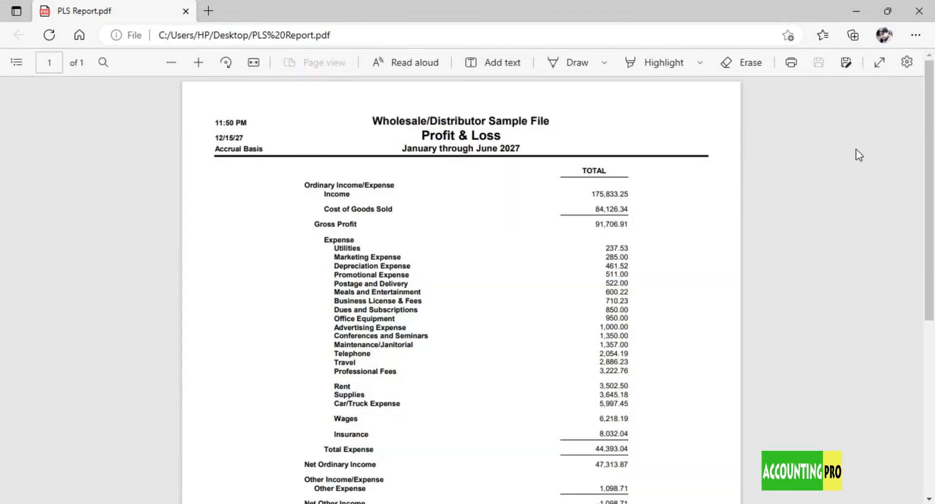
{"action": "mouse_move", "coordinate": [932, 161]}
{"action": "left_mouse_down"}
{"action": "mouse_move", "coordinate": [934, 294]}
{"action": "mouse_move", "coordinate": [934, 161]}
{"action": "left_mouse_up"}
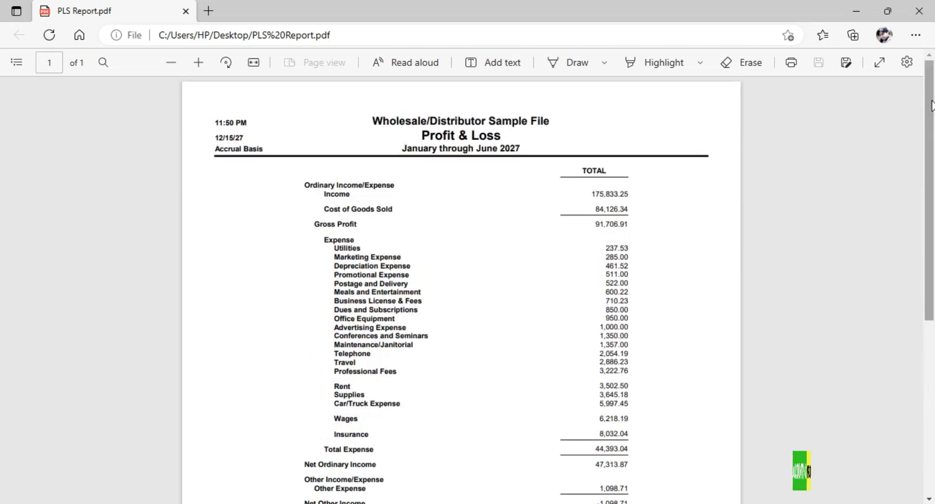
{"action": "left_click_drag", "start_coordinate": [934, 103], "coordinate": [934, 137]}
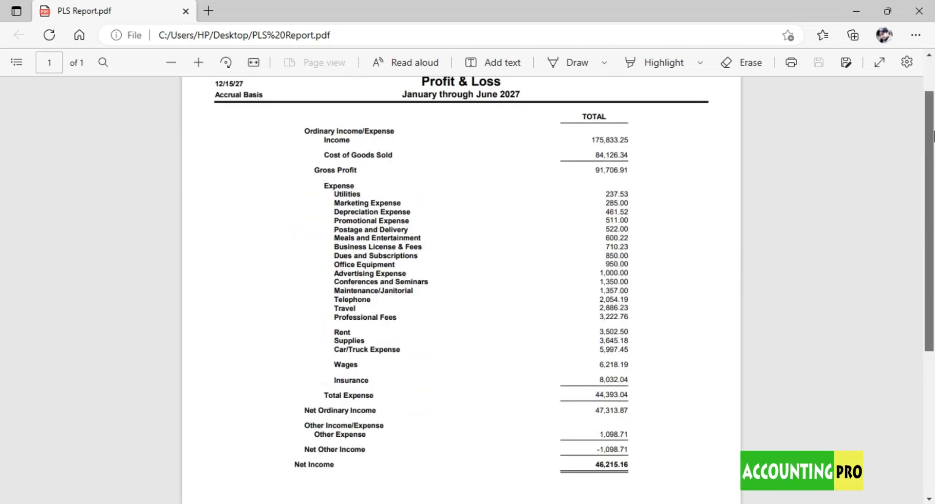
{"action": "left_click", "coordinate": [919, 11]}
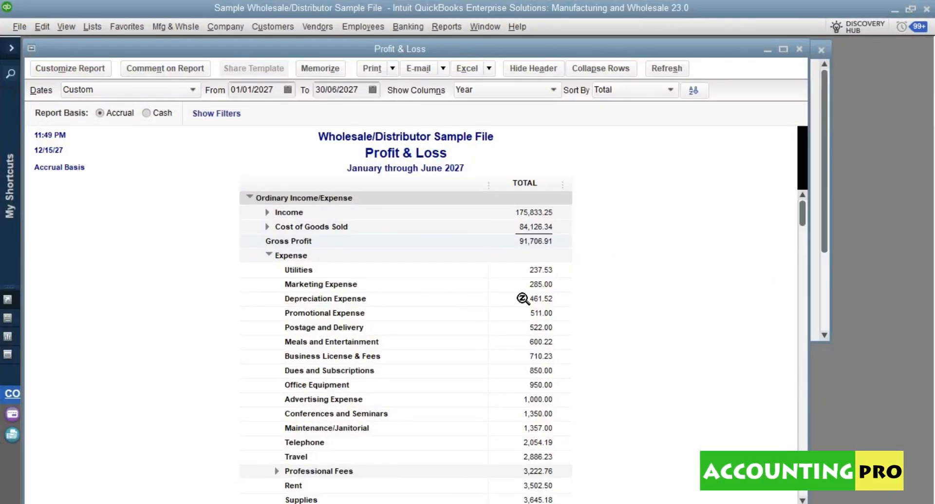
- Maximize the Profit & Loss report window and view its print and PDF options
{"action": "left_click", "coordinate": [784, 49]}
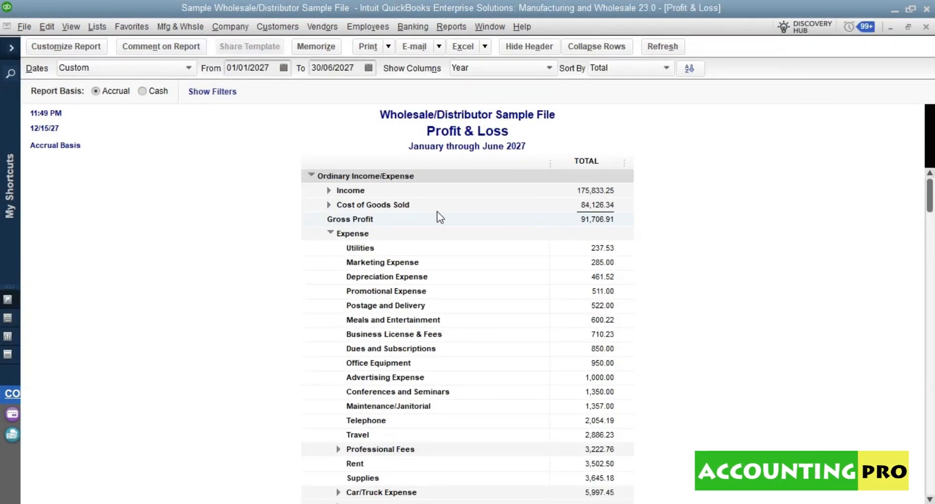
{"action": "left_click", "coordinate": [390, 46]}
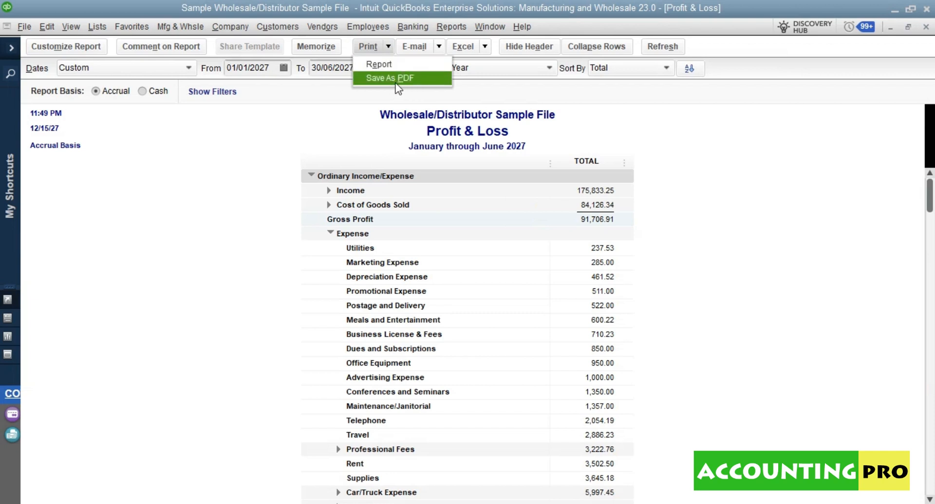
{"action": "left_click", "coordinate": [805, 200]}
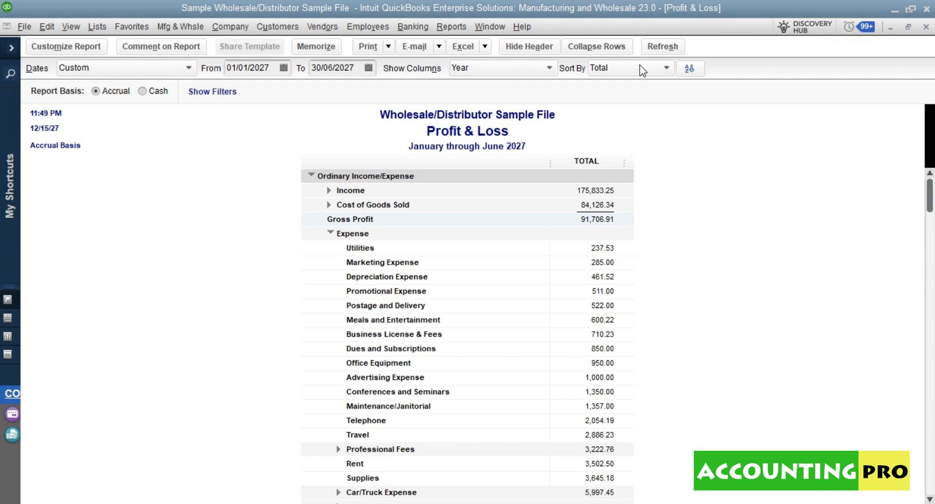
- Open the list of Company & Financial reports
{"action": "left_click", "coordinate": [447, 23]}
{"action": "mouse_move", "coordinate": [539, 204]}
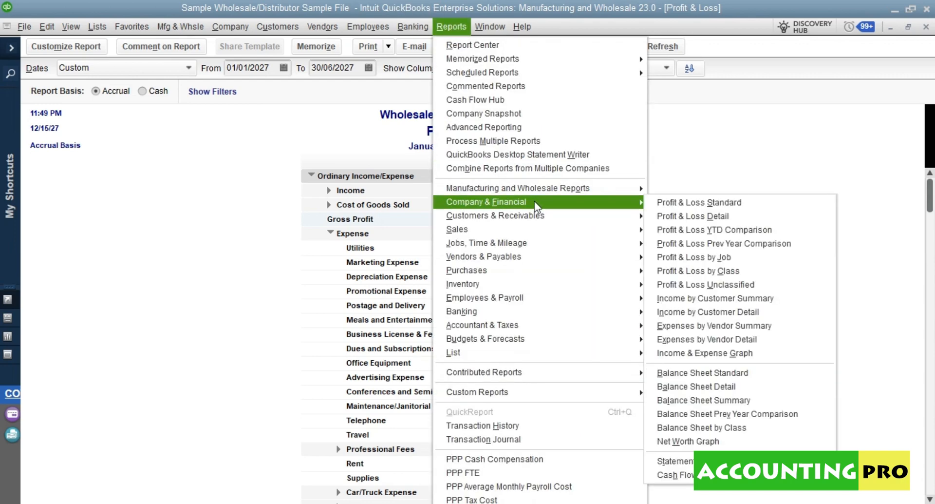